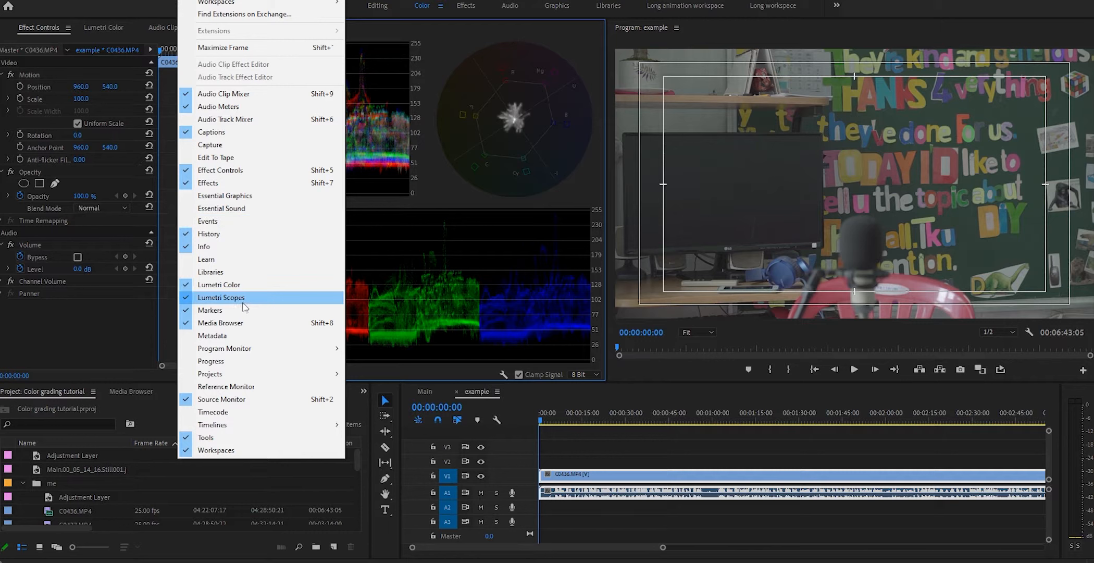
Hide the Parade (RGB) and Vectorscope YUV in Lumetri Scopes so only the waveform is displayed
{"action": "right_click", "coordinate": [442, 175]}
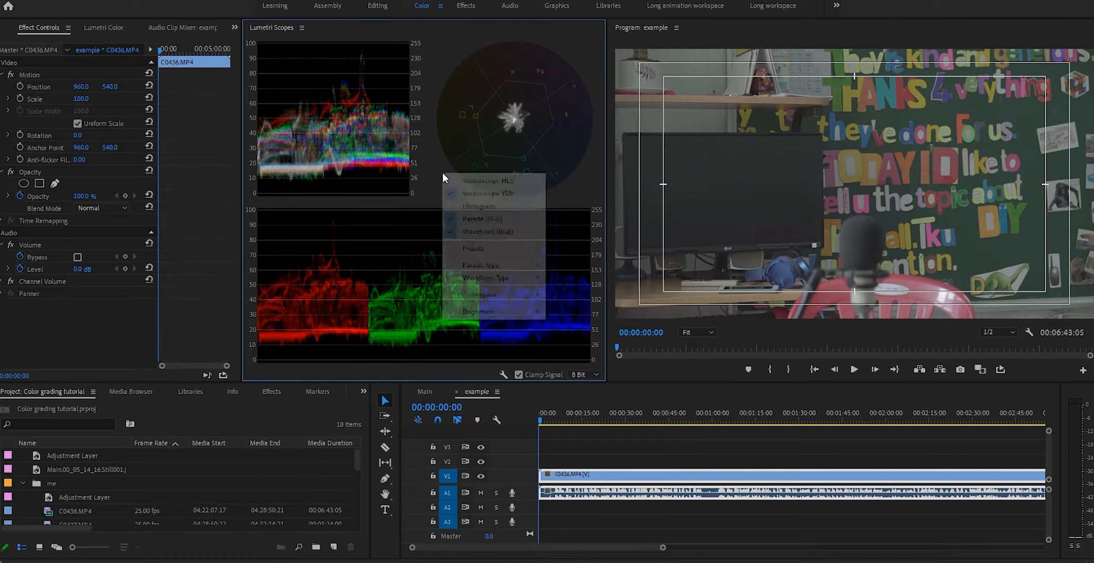
{"action": "right_click", "coordinate": [394, 176]}
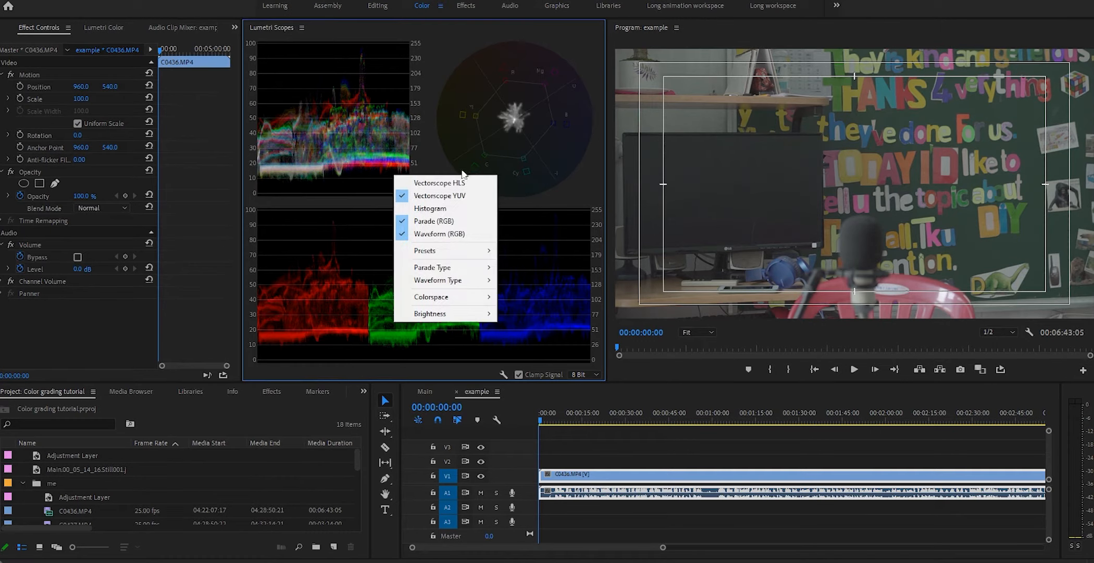
{"action": "left_click", "coordinate": [442, 222]}
{"action": "right_click", "coordinate": [435, 155]}
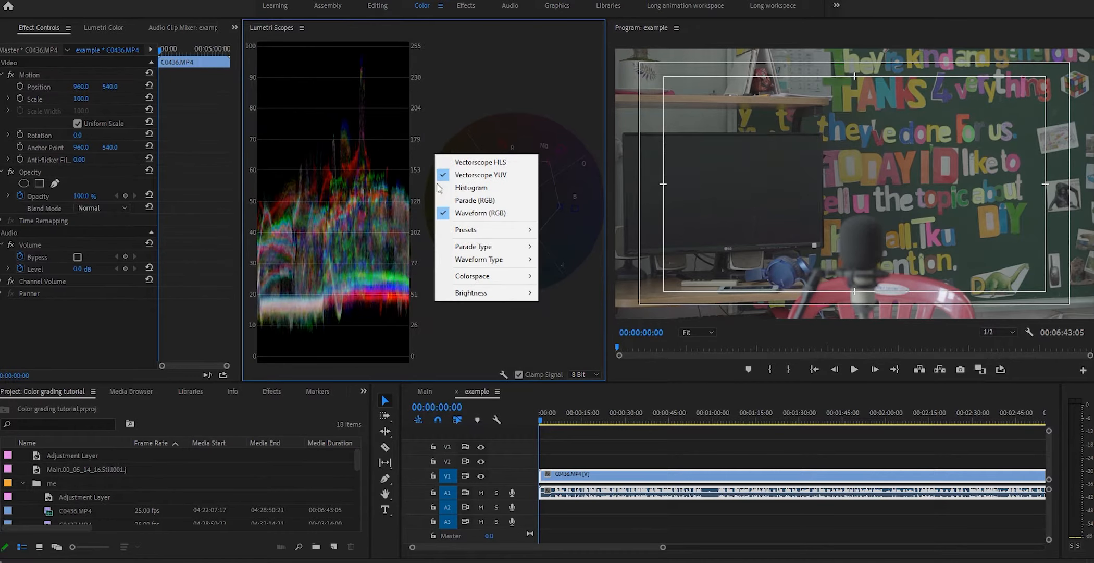
{"action": "left_click", "coordinate": [459, 174]}
Set the waveform type to Luma in Lumetri Scopes and toggle the panel's maximized view
{"action": "right_click", "coordinate": [441, 250]}
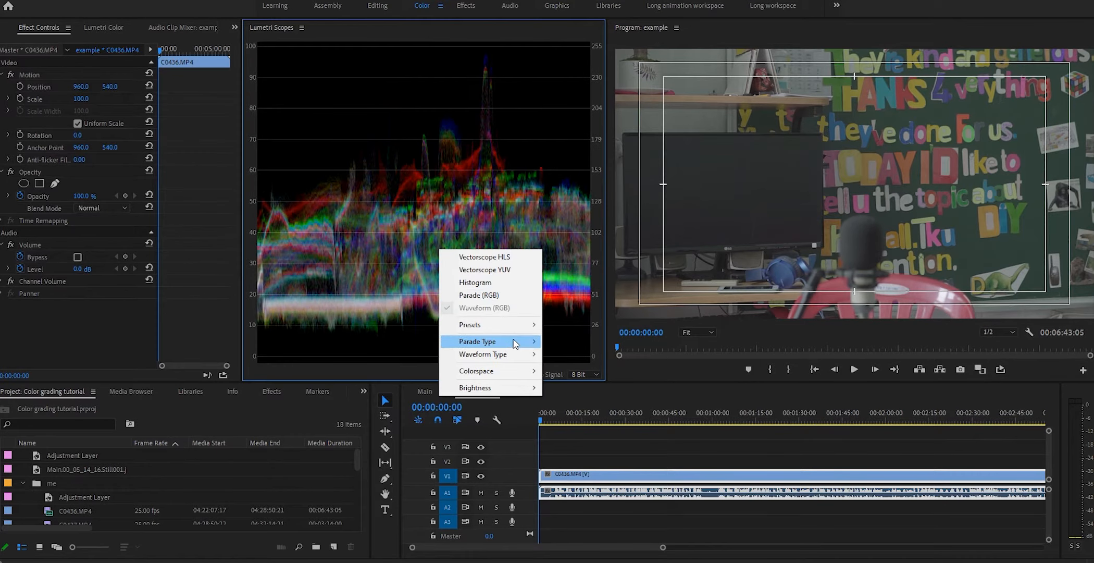
{"action": "mouse_move", "coordinate": [531, 360]}
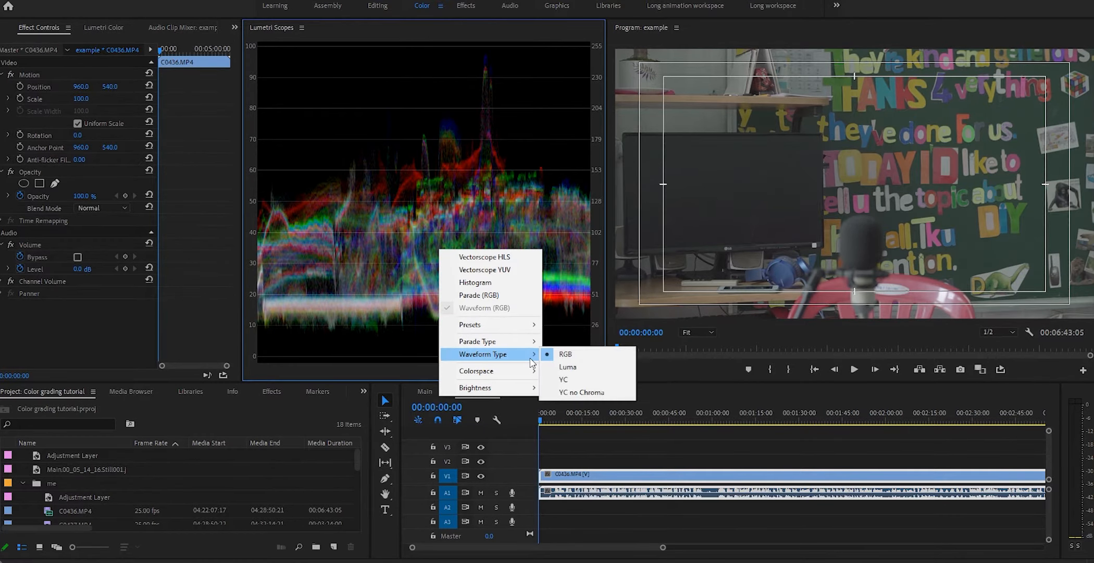
{"action": "left_click", "coordinate": [567, 367]}
{"action": "key", "text": "grave"}
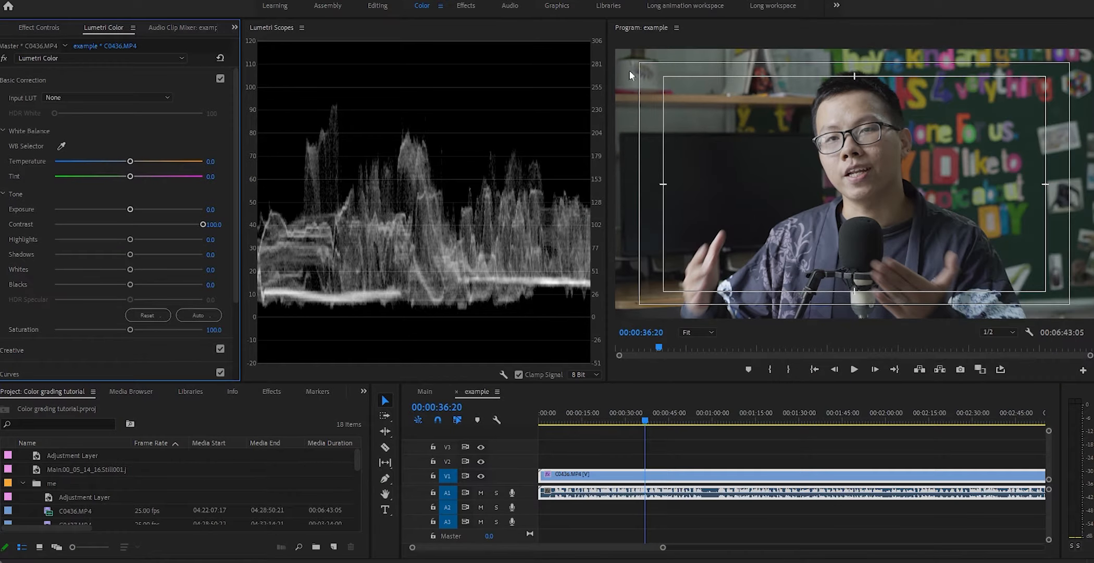
Undo the contrast boost and try Whites at 68.9 with Blacks at -40.1 on the clip
{"action": "key", "text": "ctrl+z"}
{"action": "left_click_drag", "start_coordinate": [132, 272], "coordinate": [99, 285]}
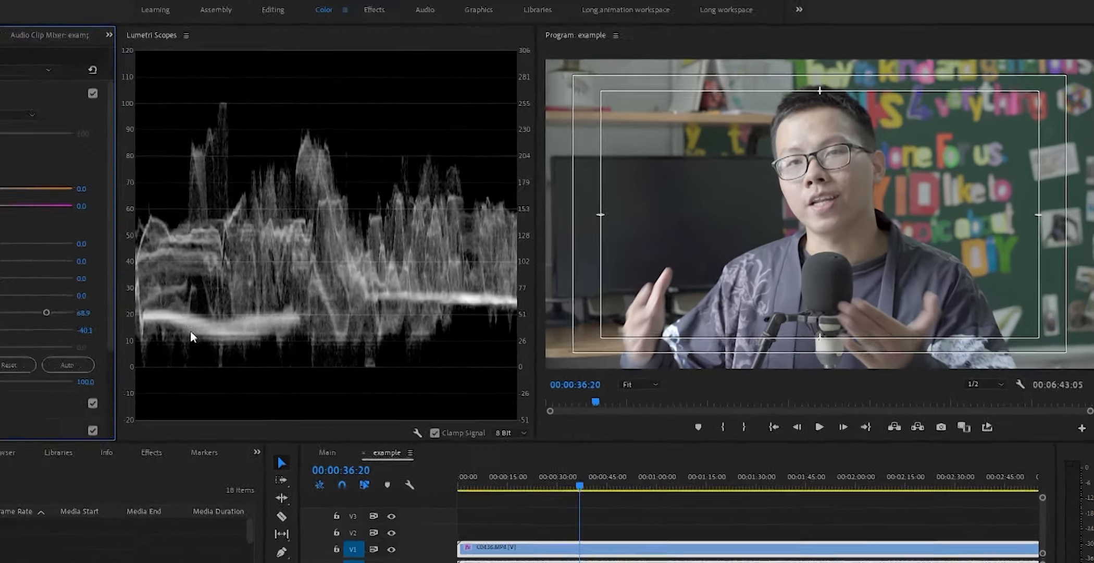
Compare the clip's image and luma waveform with the basic correction switched on and off
{"action": "left_click", "coordinate": [23, 101]}
{"action": "left_click", "coordinate": [24, 102]}
{"action": "left_click", "coordinate": [23, 102]}
{"action": "left_click", "coordinate": [24, 102]}
{"action": "left_click", "coordinate": [23, 101]}
{"action": "left_click", "coordinate": [24, 101]}
{"action": "left_click", "coordinate": [23, 102]}
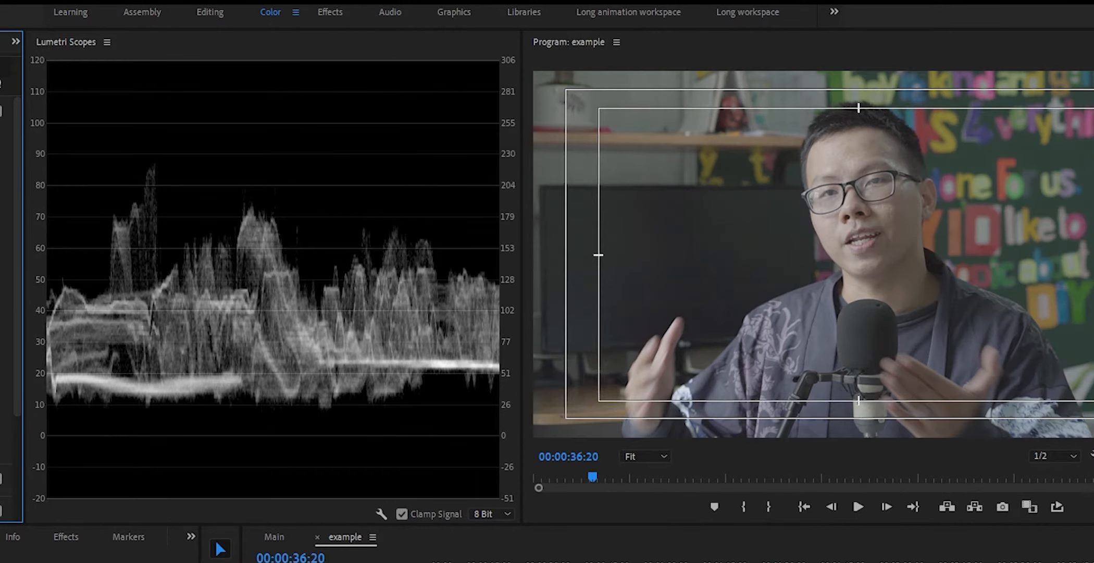
{"action": "left_click_drag", "start_coordinate": [0, 383], "coordinate": [1093, 383]}
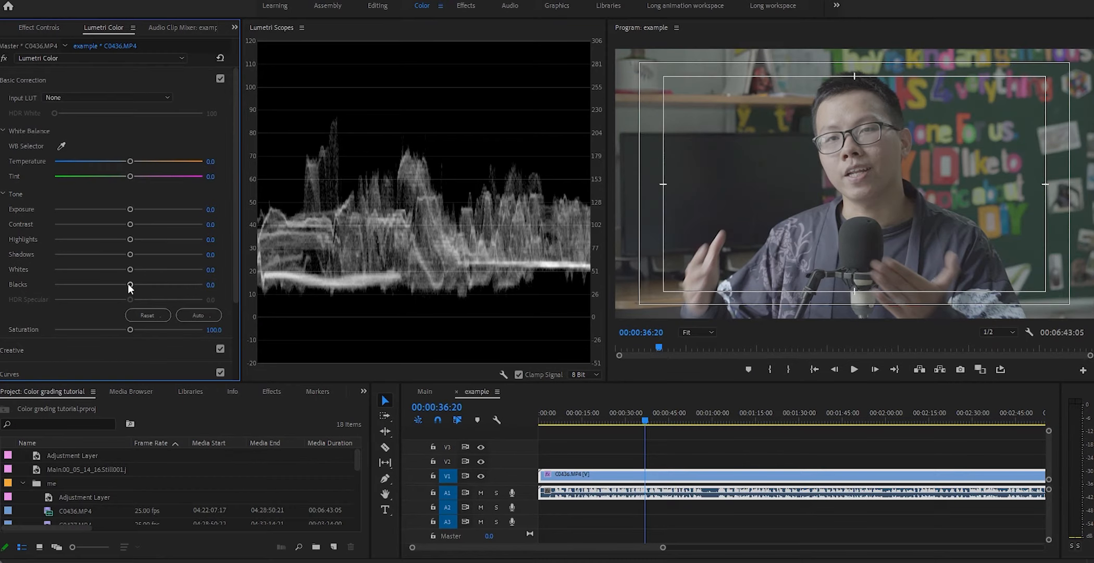
Set the clip's Blacks to -19.8, Whites to 60.3, Shadows to -34.6, Highlights to 40.1 and Contrast to 54.1
{"action": "left_click_drag", "start_coordinate": [129, 285], "coordinate": [172, 253]}
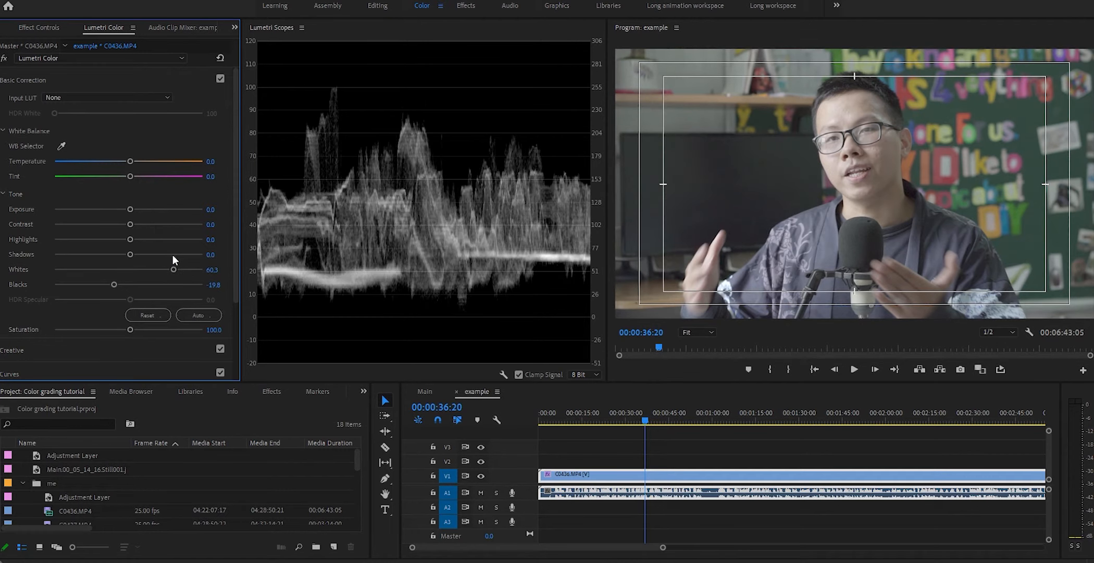
{"action": "left_click_drag", "start_coordinate": [128, 254], "coordinate": [113, 256]}
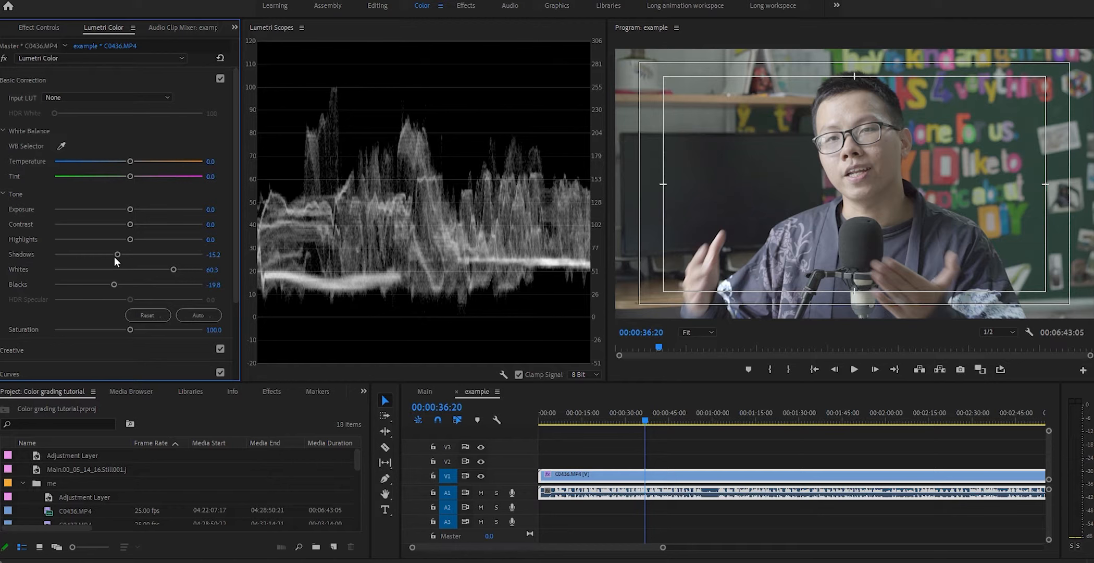
{"action": "left_click_drag", "start_coordinate": [131, 240], "coordinate": [168, 225]}
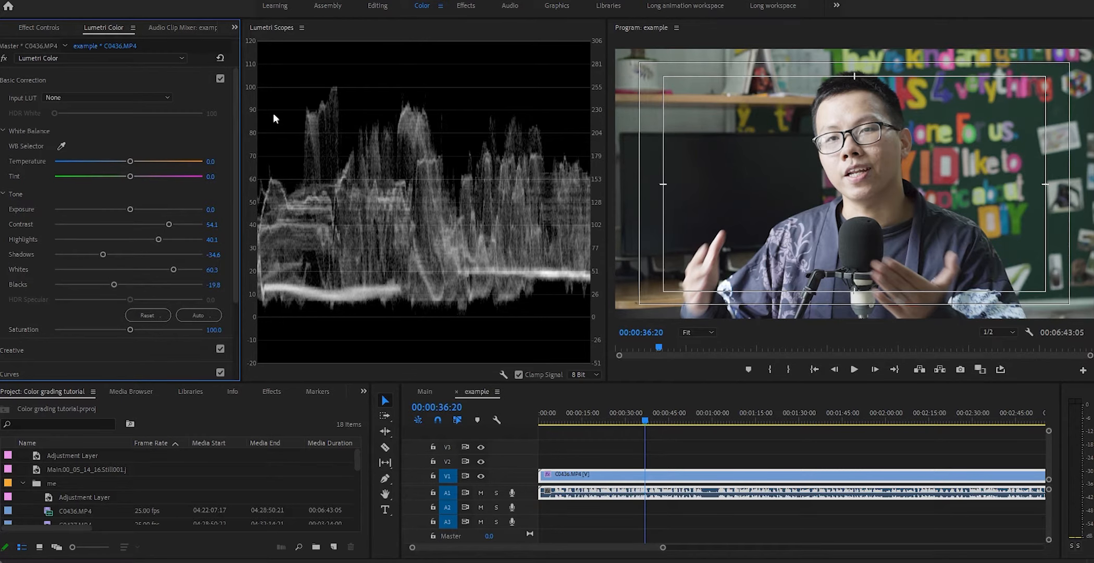
Switch Basic Correction off and on repeatedly to compare the tone adjustments with the original footage
{"action": "left_click", "coordinate": [223, 79]}
{"action": "left_click", "coordinate": [223, 80]}
{"action": "left_click", "coordinate": [223, 80]}
{"action": "left_click", "coordinate": [223, 80]}
{"action": "left_click", "coordinate": [223, 80]}
{"action": "left_click", "coordinate": [221, 80]}
{"action": "left_click", "coordinate": [222, 80]}
{"action": "left_click", "coordinate": [222, 80]}
{"action": "left_click", "coordinate": [221, 78]}
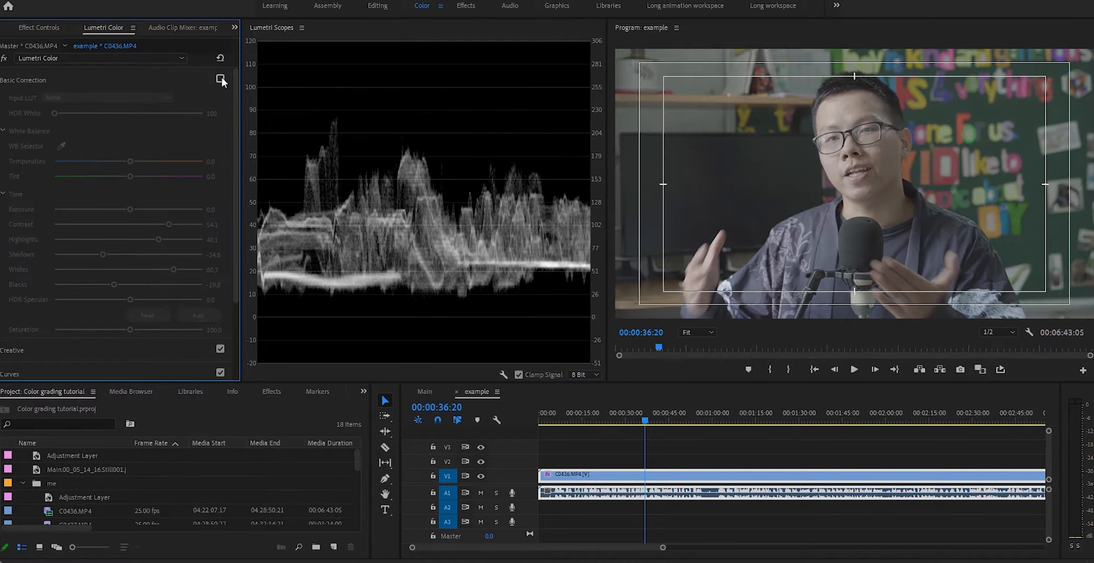
{"action": "left_click", "coordinate": [221, 79]}
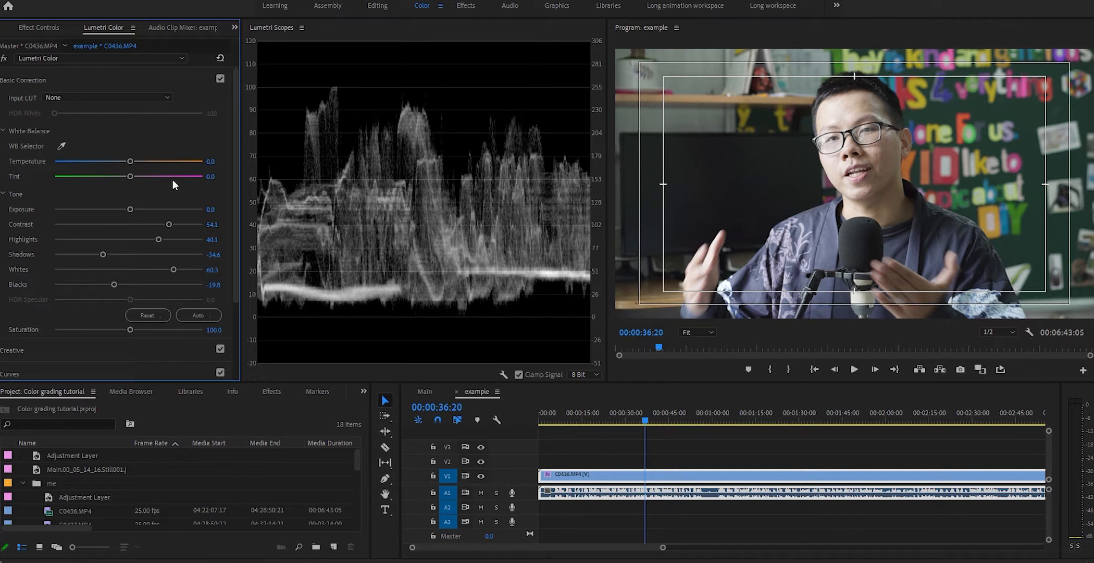
Raise the clip's Saturation to 143.2 in Basic Correction
{"action": "scroll", "coordinate": [204, 158], "scroll_direction": "down", "scroll_amount": 2}
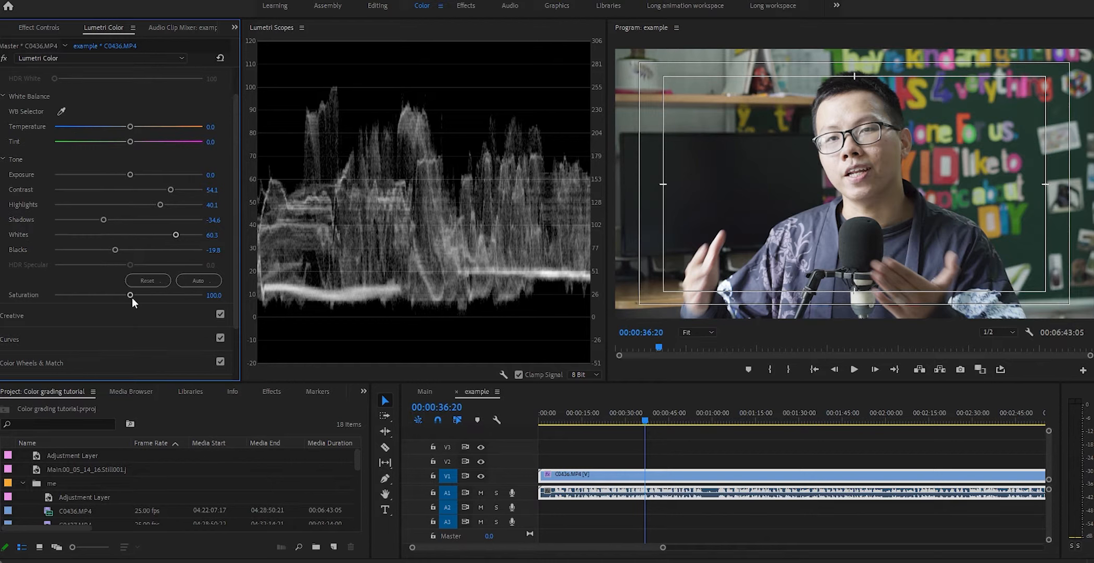
{"action": "left_click_drag", "start_coordinate": [129, 294], "coordinate": [176, 288]}
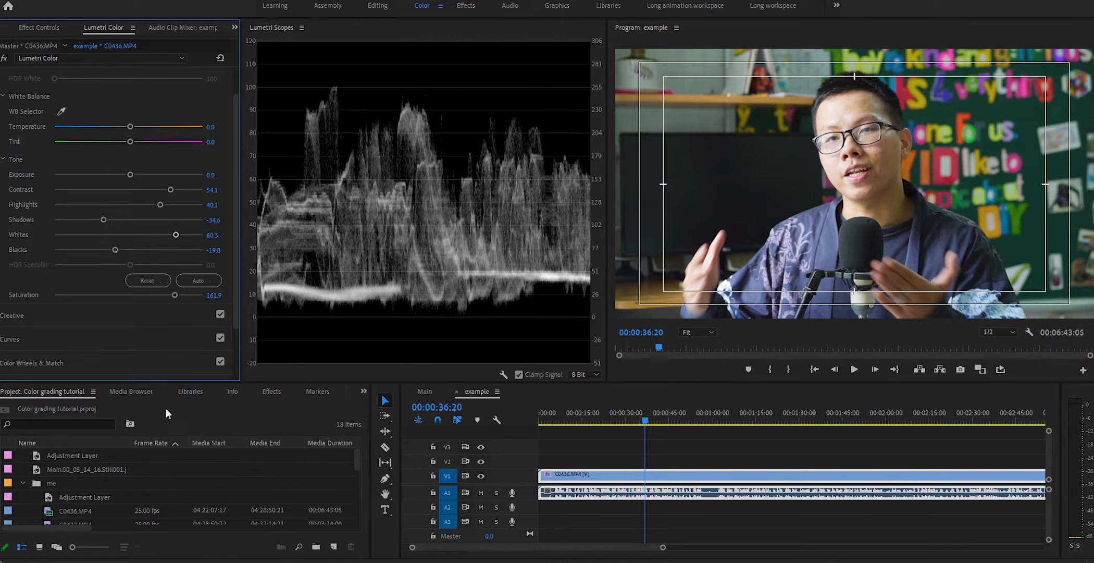
{"action": "left_click_drag", "start_coordinate": [178, 297], "coordinate": [160, 296]}
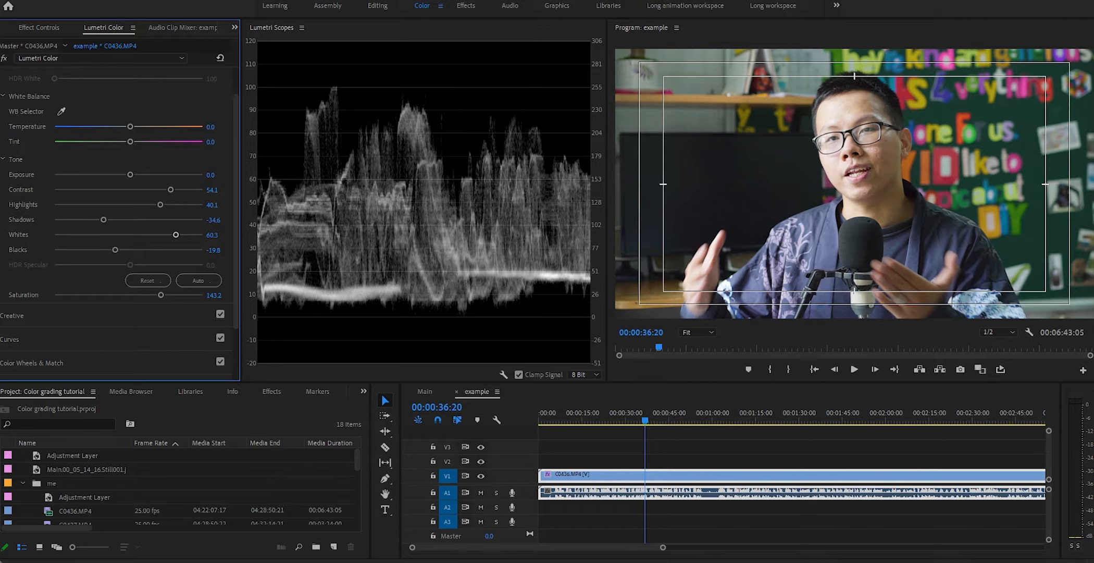
Toggle Basic Correction off and on to compare the saturated grade with the ungraded clip
{"action": "scroll", "coordinate": [143, 111], "scroll_direction": "up", "scroll_amount": 3}
{"action": "left_click", "coordinate": [221, 79]}
{"action": "left_click", "coordinate": [221, 79]}
{"action": "left_click", "coordinate": [221, 80]}
{"action": "left_click", "coordinate": [221, 79]}
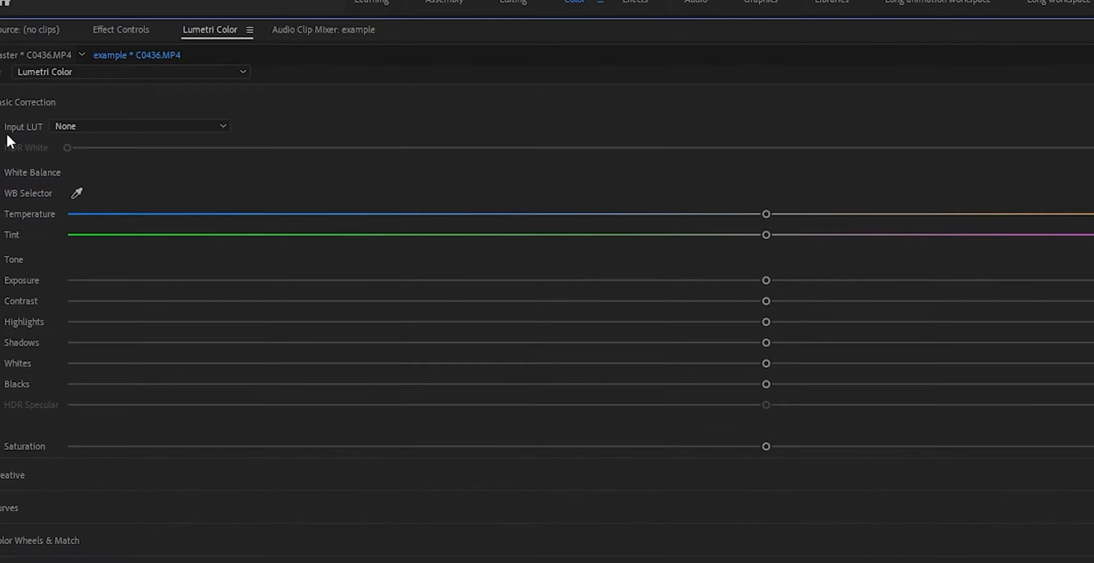
Apply the AlexaV3_K1S1_LogC2Video_DCIP3_EE input LUT to the C0436.MP4 clip
{"action": "left_click", "coordinate": [109, 125]}
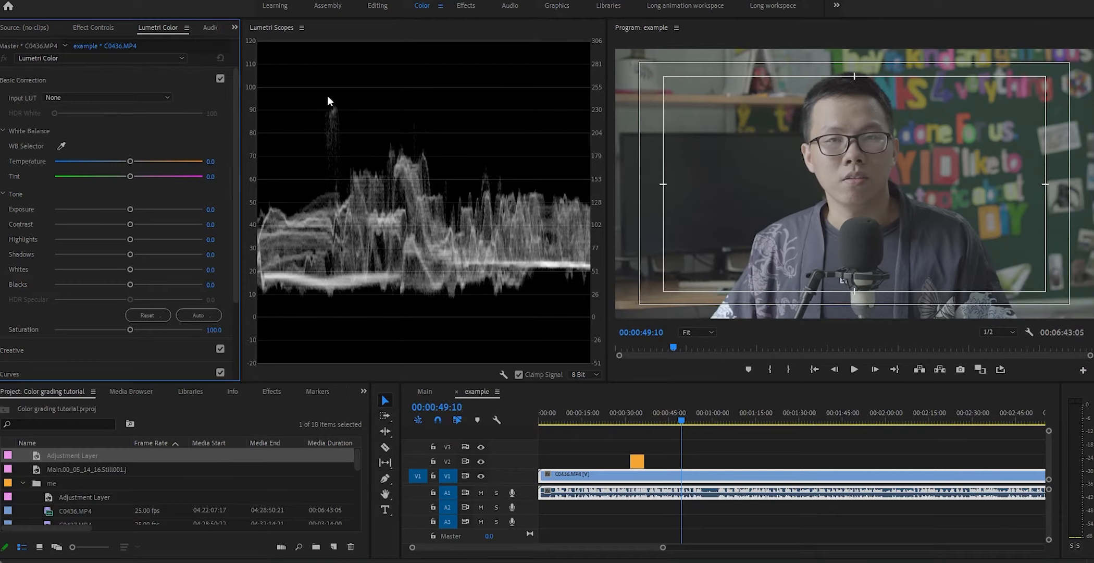
{"action": "left_click", "coordinate": [74, 97]}
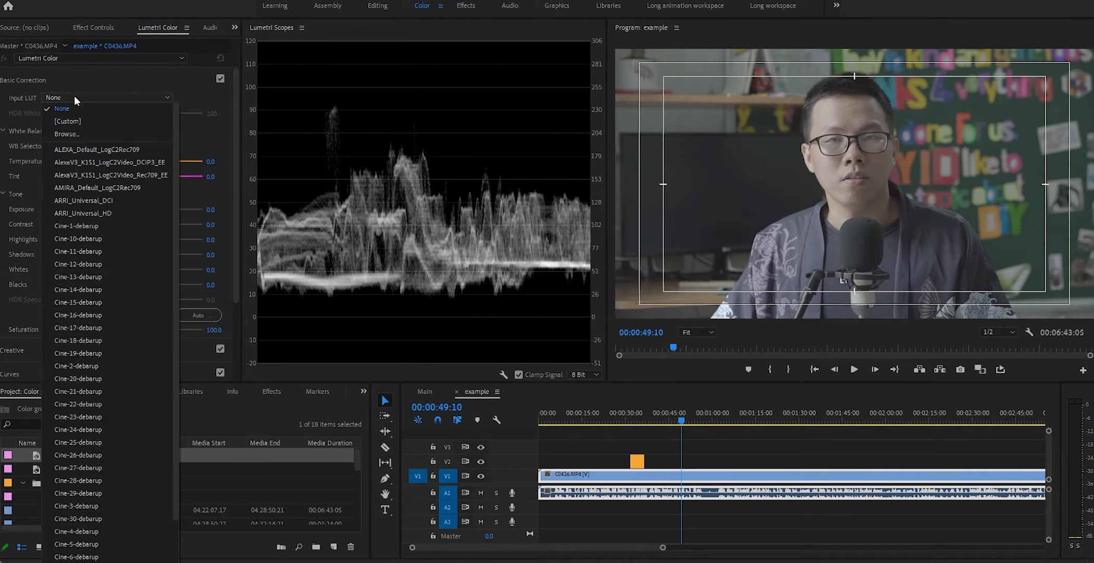
{"action": "left_click", "coordinate": [128, 175]}
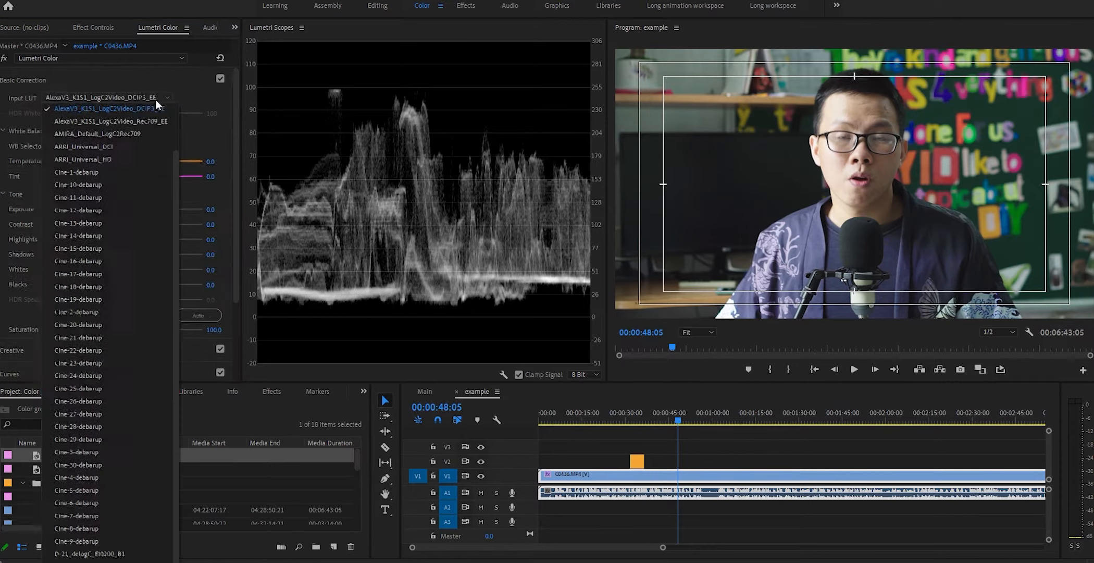
{"action": "scroll", "coordinate": [134, 232], "scroll_direction": "up", "scroll_amount": 2}
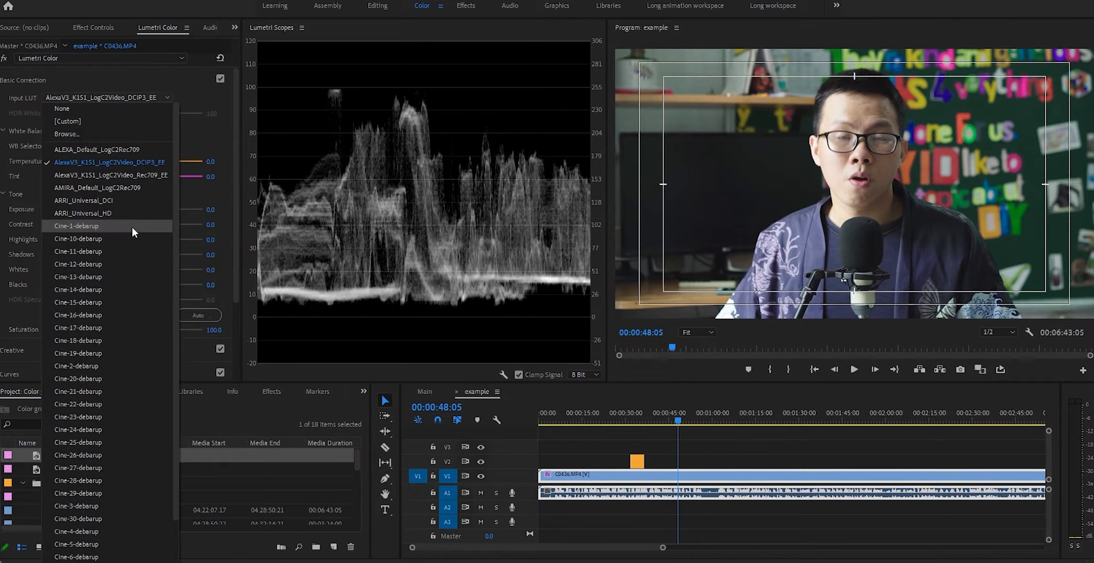
{"action": "left_click", "coordinate": [165, 83]}
{"action": "left_click", "coordinate": [159, 83]}
{"action": "left_click", "coordinate": [165, 97]}
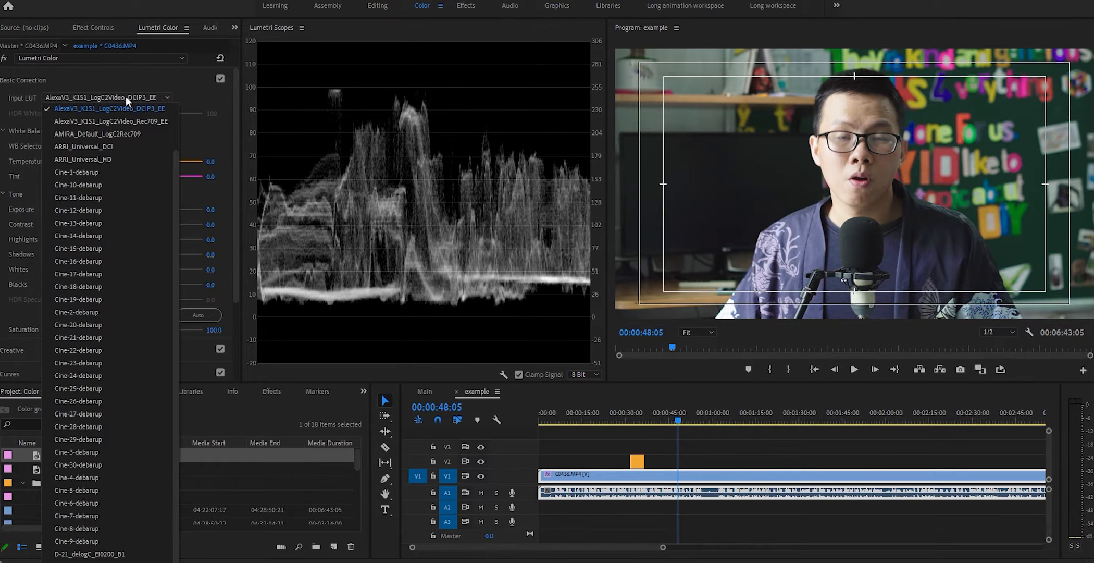
{"action": "left_click", "coordinate": [166, 82]}
{"action": "left_click", "coordinate": [167, 82]}
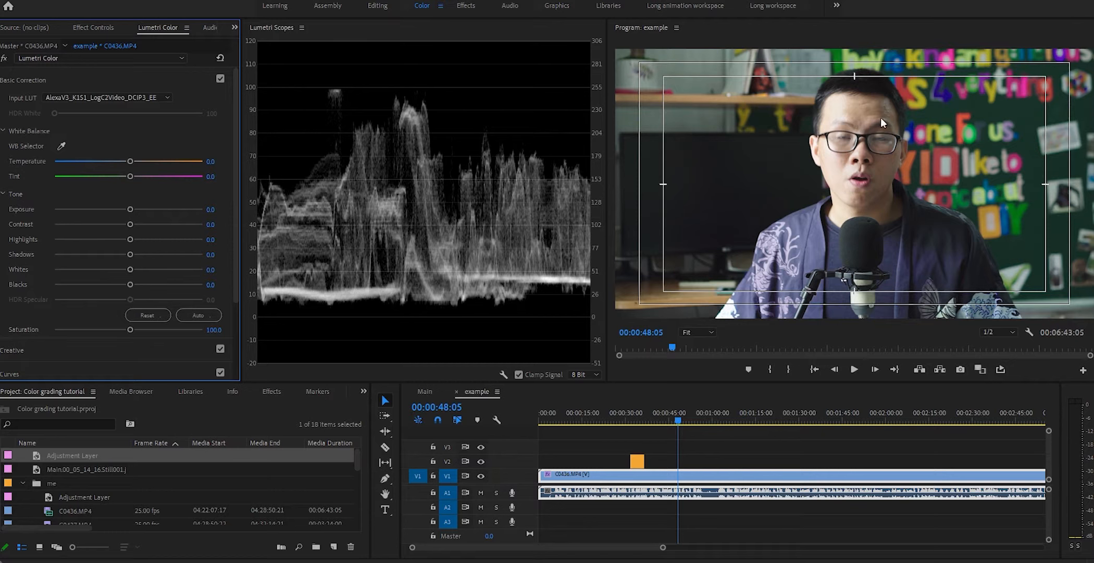
Fine-tune the LUT-graded clip with Shadows at 36.2, Blacks at -6.6, slightly lower Highlights and higher Saturation
{"action": "left_click_drag", "start_coordinate": [131, 255], "coordinate": [155, 251]}
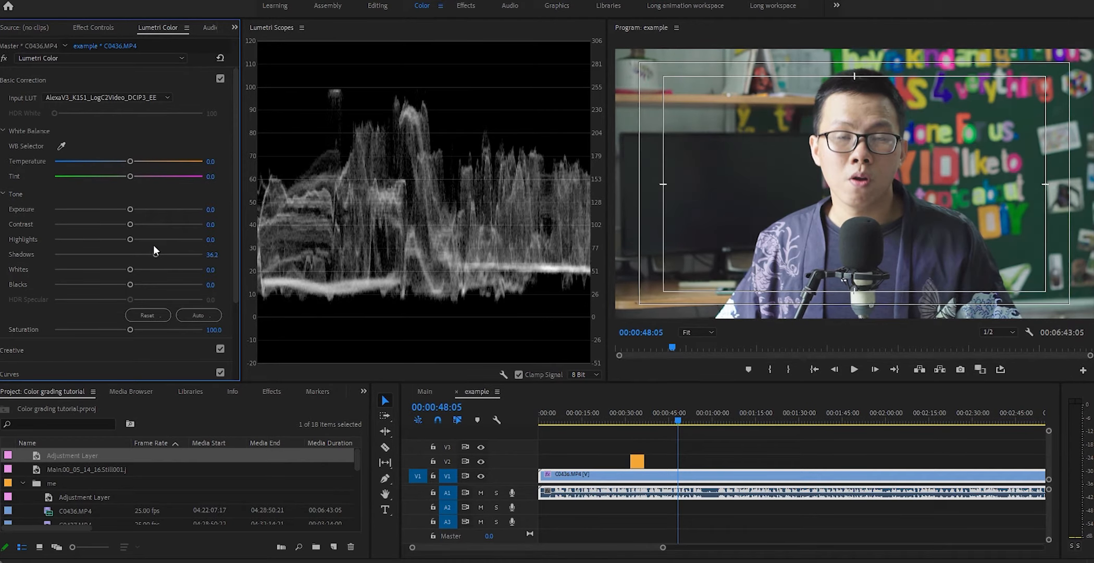
{"action": "mouse_move", "coordinate": [130, 286]}
{"action": "left_mouse_down"}
{"action": "mouse_move", "coordinate": [111, 285]}
{"action": "mouse_move", "coordinate": [124, 285]}
{"action": "left_mouse_up"}
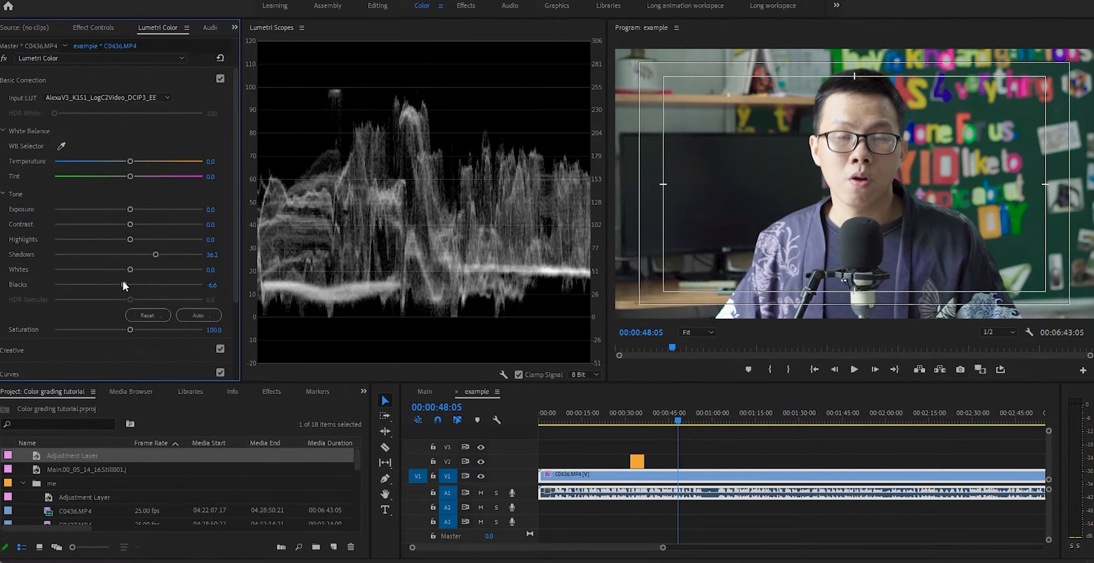
{"action": "left_click_drag", "start_coordinate": [130, 239], "coordinate": [120, 239]}
{"action": "left_click_drag", "start_coordinate": [131, 330], "coordinate": [153, 330]}
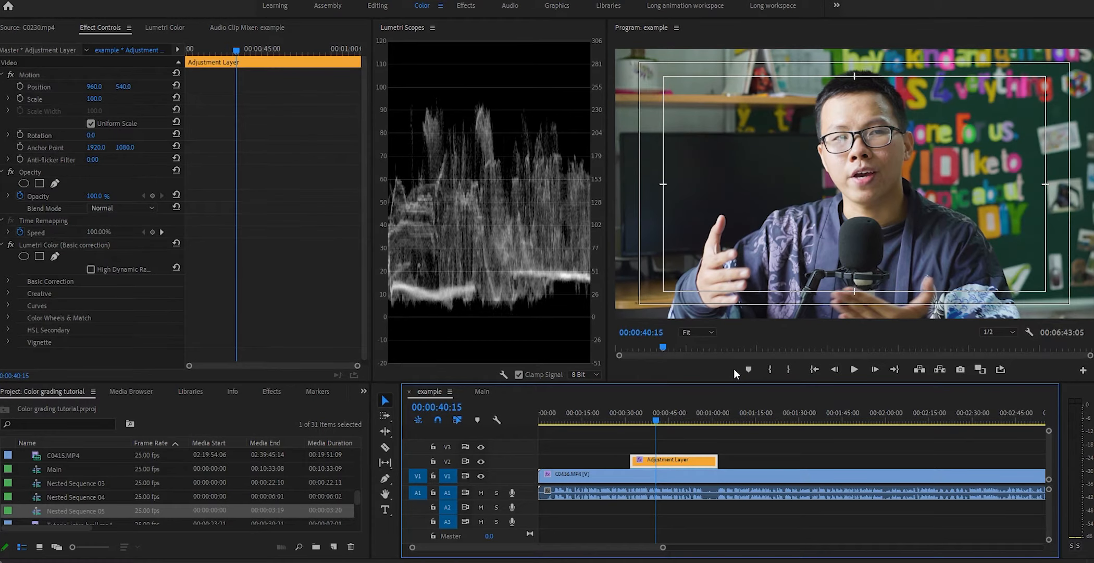
Save the project and open the Curves section of the adjustment layer's Lumetri Color effect
{"action": "key", "text": "ctrl+s"}
{"action": "left_click", "coordinate": [159, 27]}
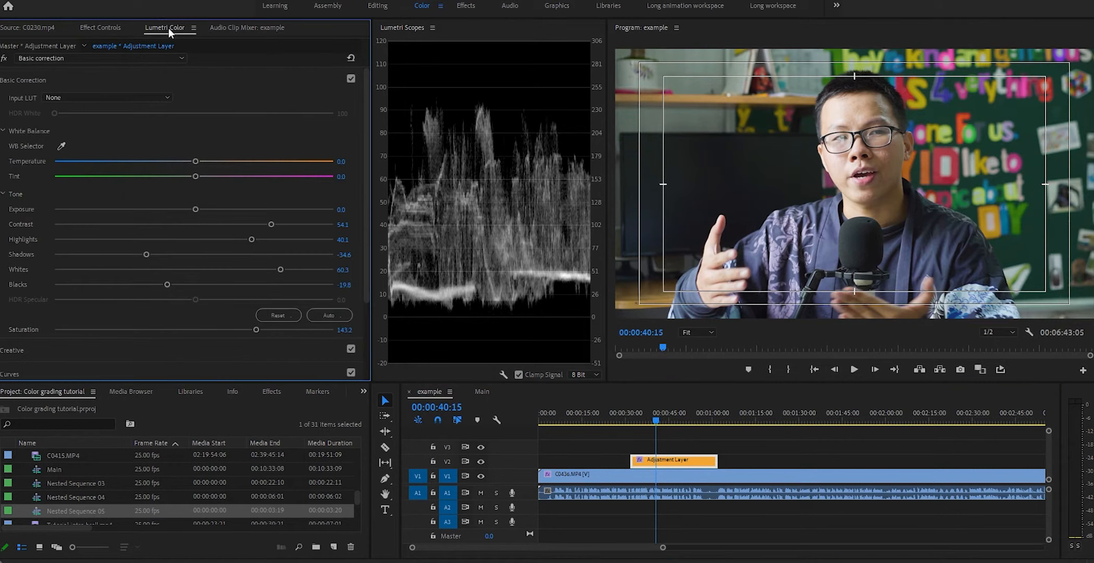
{"action": "scroll", "coordinate": [215, 122], "scroll_direction": "down", "scroll_amount": 3}
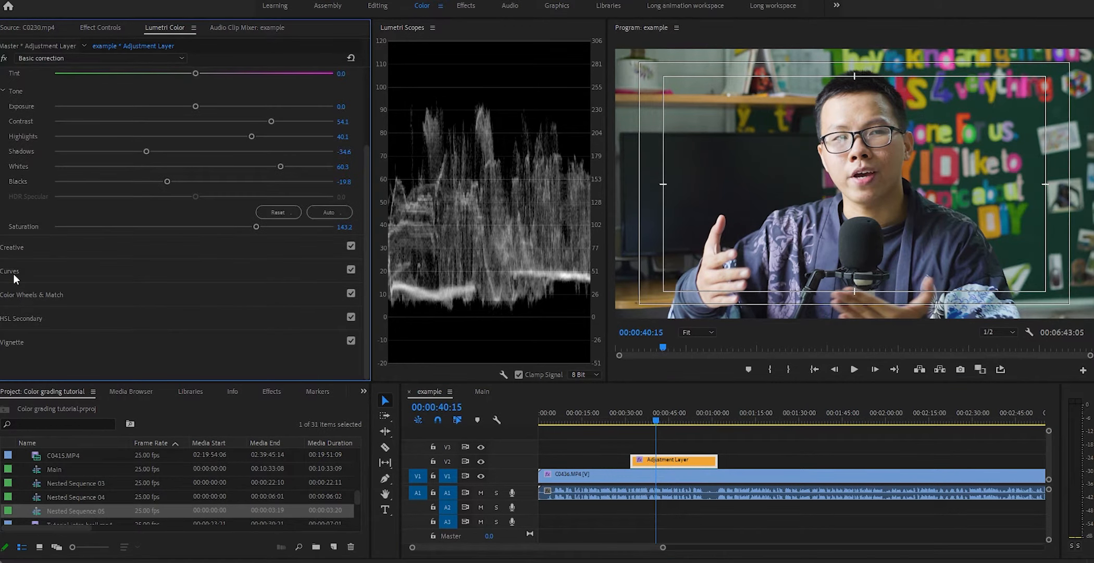
{"action": "left_click", "coordinate": [14, 272]}
{"action": "key", "text": "grave"}
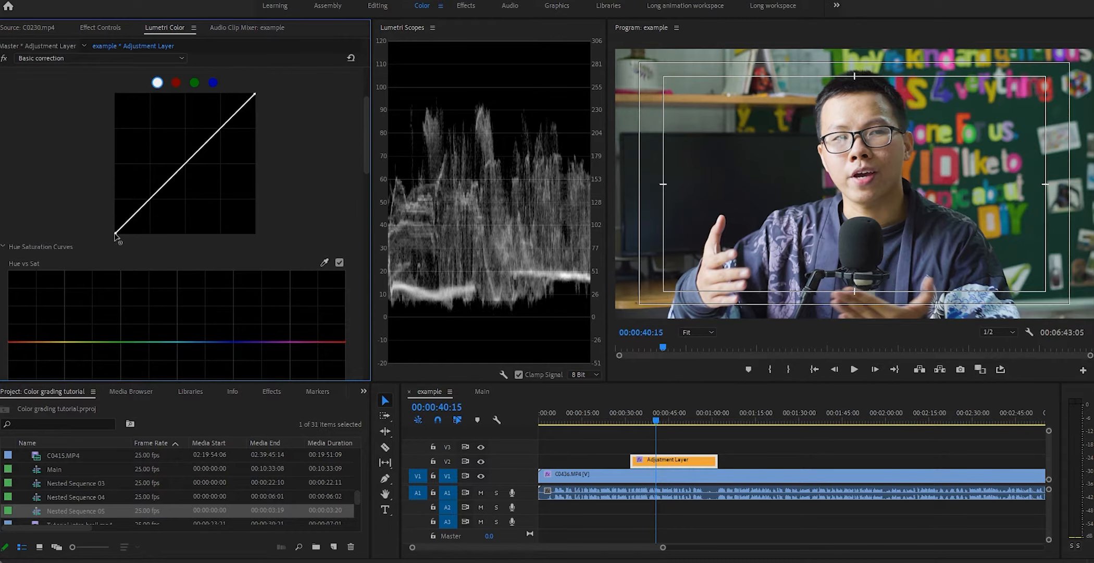
Try moving the black and white end points of the RGB curve and bending its upper part downward
{"action": "left_click_drag", "start_coordinate": [116, 235], "coordinate": [79, 135]}
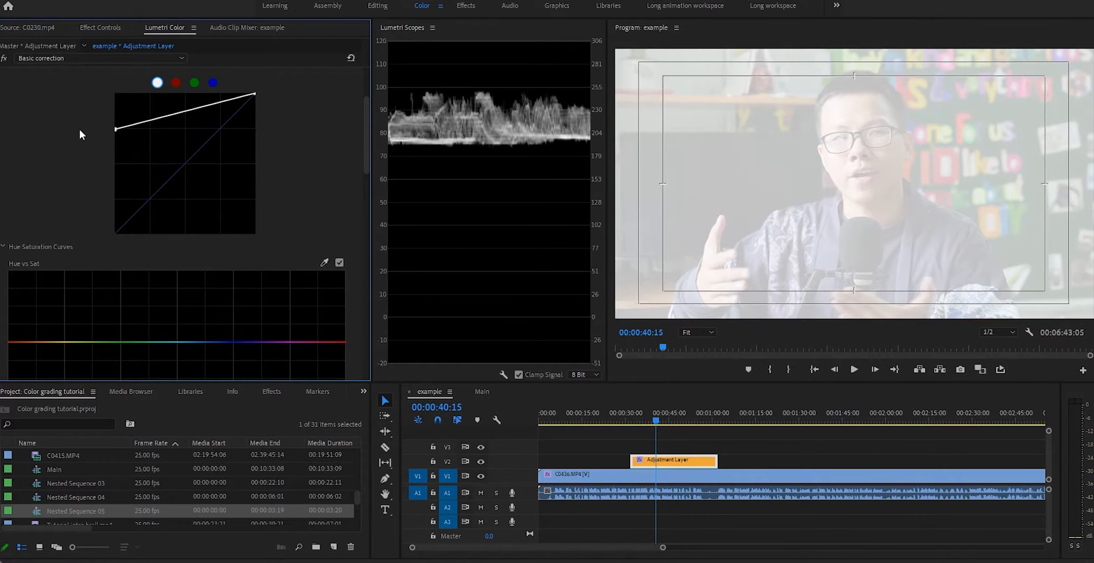
{"action": "key", "text": "ctrl+z"}
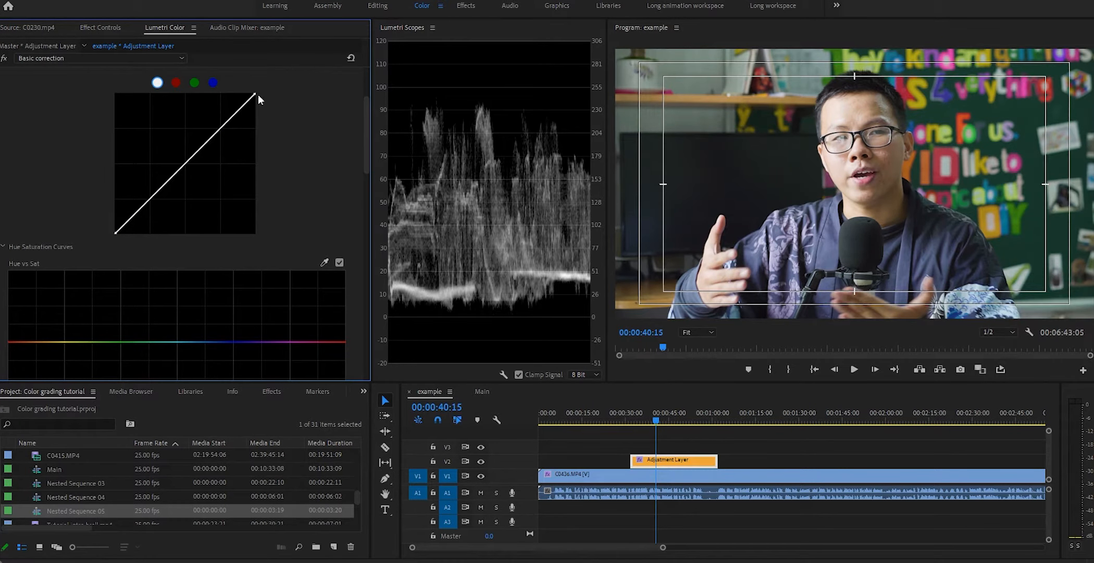
{"action": "left_click_drag", "start_coordinate": [257, 86], "coordinate": [283, 96]}
{"action": "left_click", "coordinate": [219, 129]}
{"action": "left_click_drag", "start_coordinate": [219, 129], "coordinate": [178, 165]}
Add points at the lower and upper quarter marks of the white RGB curve and pull the lower one down slightly
{"action": "key", "text": "grave"}
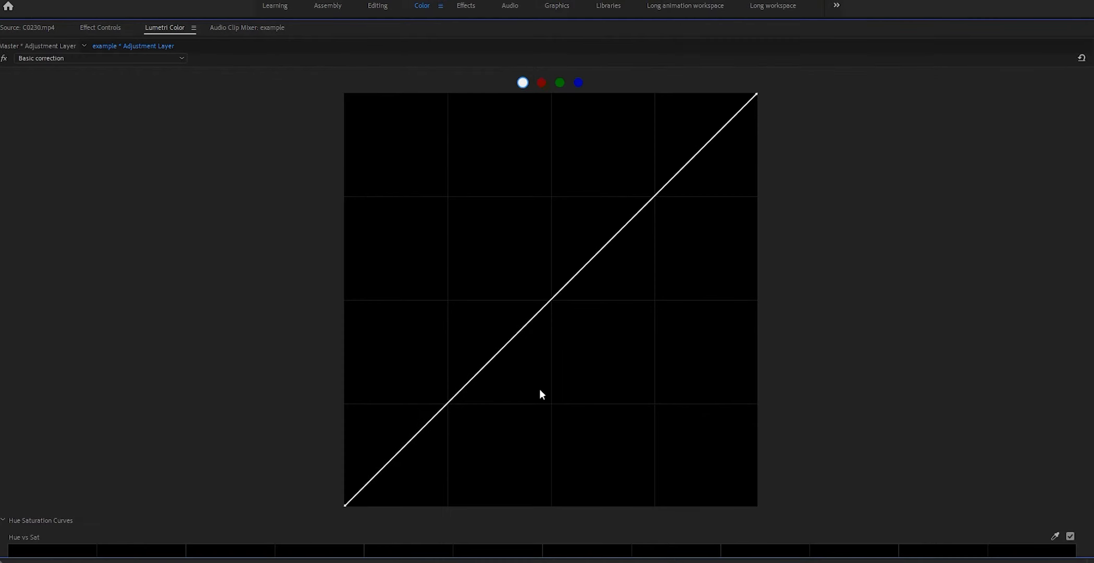
{"action": "left_click", "coordinate": [447, 405]}
{"action": "left_click", "coordinate": [653, 197]}
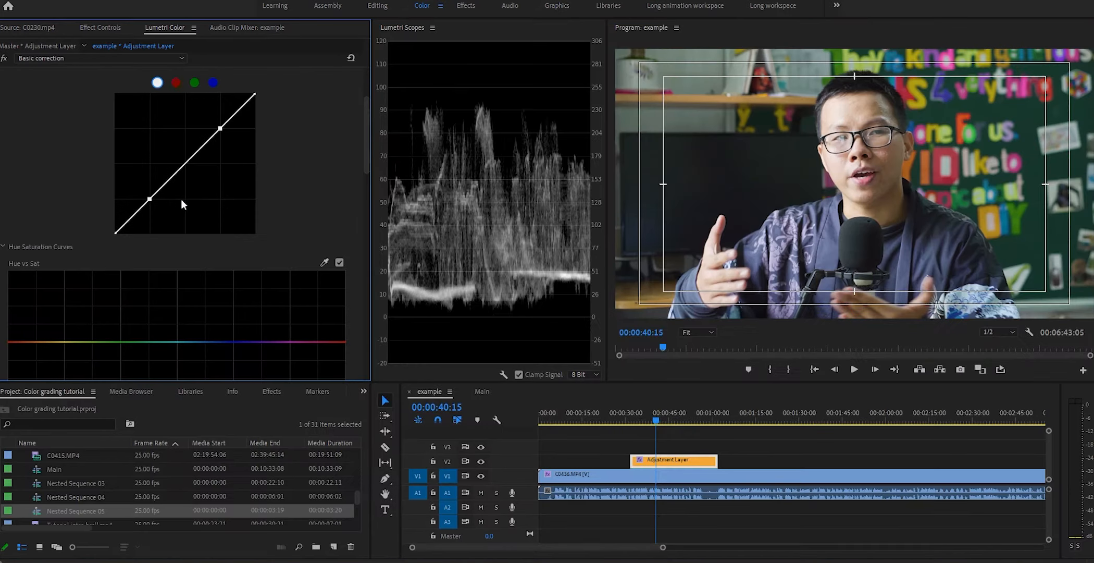
{"action": "left_click_drag", "start_coordinate": [150, 199], "coordinate": [151, 202]}
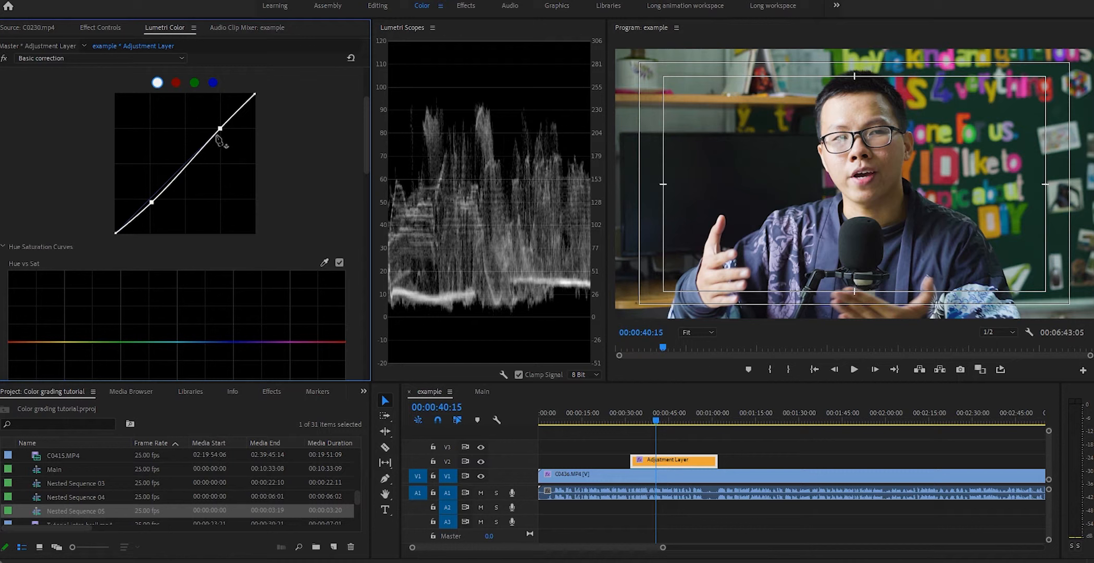
Reshape the white RGB curve by lowering its upper point below the diagonal and shifting the lower point slightly above it
{"action": "left_click_drag", "start_coordinate": [219, 129], "coordinate": [216, 125]}
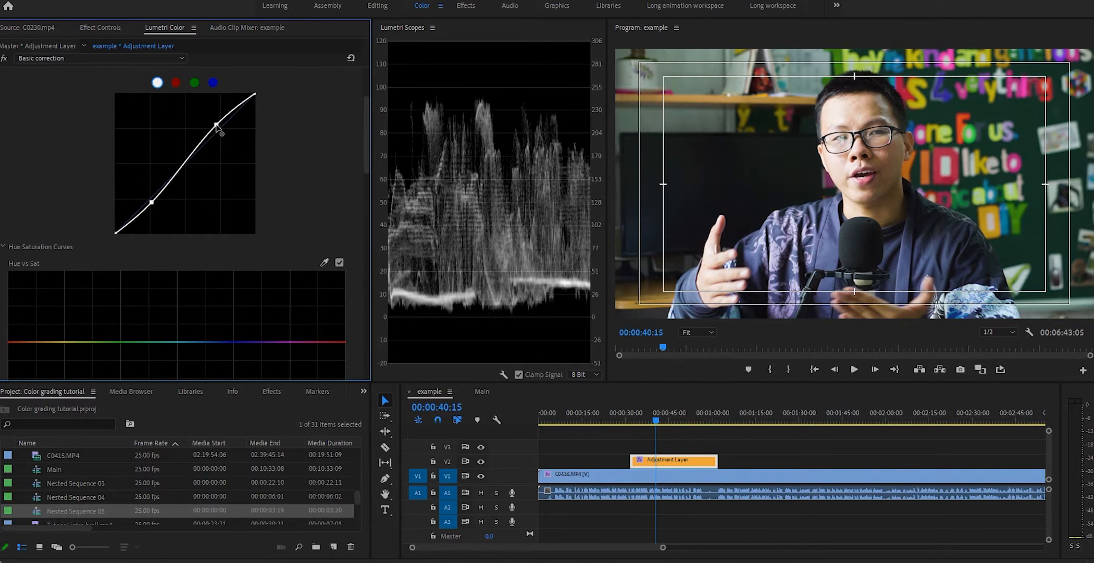
{"action": "left_click", "coordinate": [405, 104]}
{"action": "mouse_move", "coordinate": [216, 125]}
{"action": "left_mouse_down"}
{"action": "mouse_move", "coordinate": [186, 108]}
{"action": "mouse_move", "coordinate": [225, 130]}
{"action": "mouse_move", "coordinate": [220, 115]}
{"action": "mouse_move", "coordinate": [217, 125]}
{"action": "left_mouse_up"}
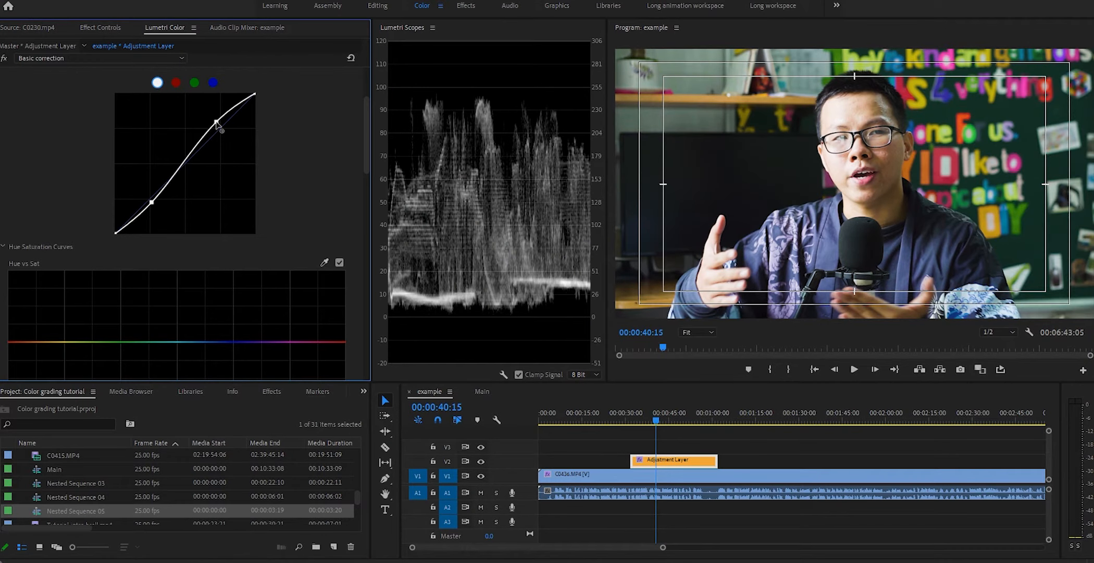
{"action": "left_click_drag", "start_coordinate": [216, 123], "coordinate": [227, 133]}
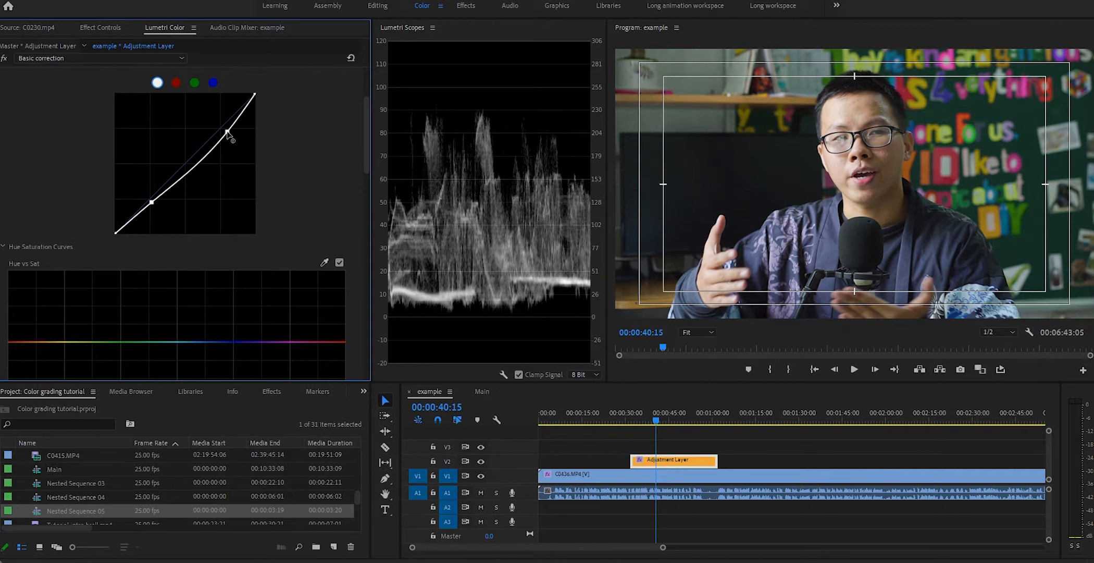
{"action": "left_click_drag", "start_coordinate": [152, 202], "coordinate": [149, 202]}
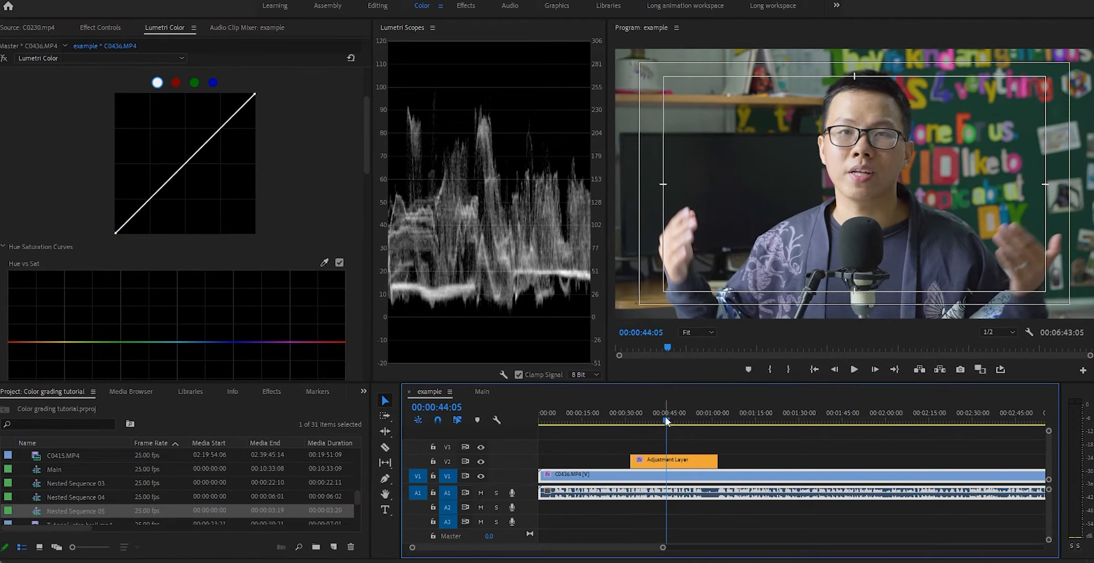
Compare the picture with the RGB Curves switched off and on
{"action": "scroll", "coordinate": [312, 130], "scroll_direction": "up", "scroll_amount": 1}
{"action": "left_click", "coordinate": [339, 84]}
{"action": "left_click", "coordinate": [339, 85]}
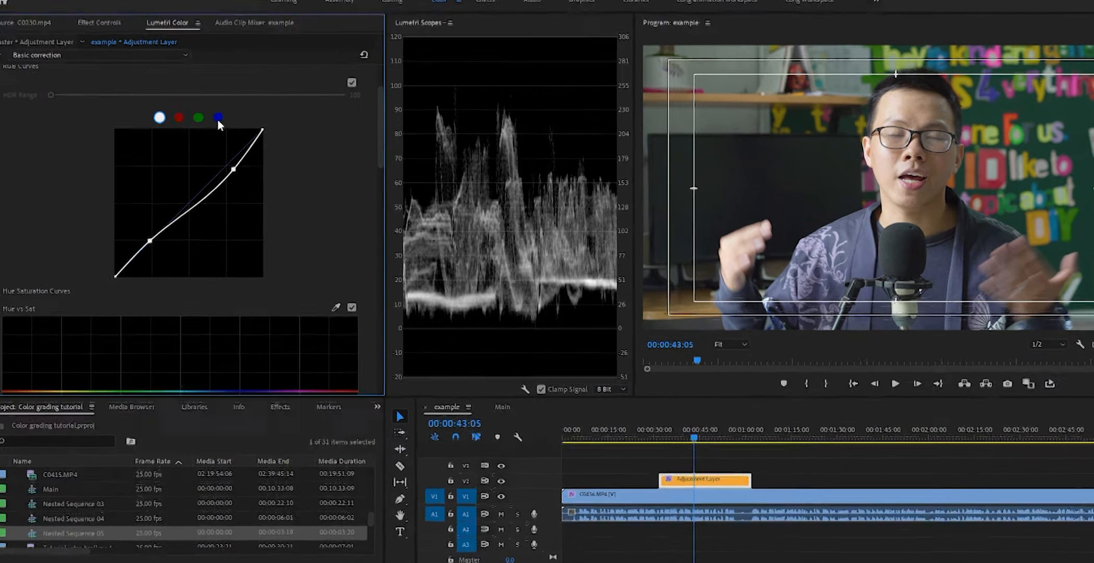
Show the red, green and blue channel curves of the RGB Curves one after another
{"action": "left_click", "coordinate": [175, 118]}
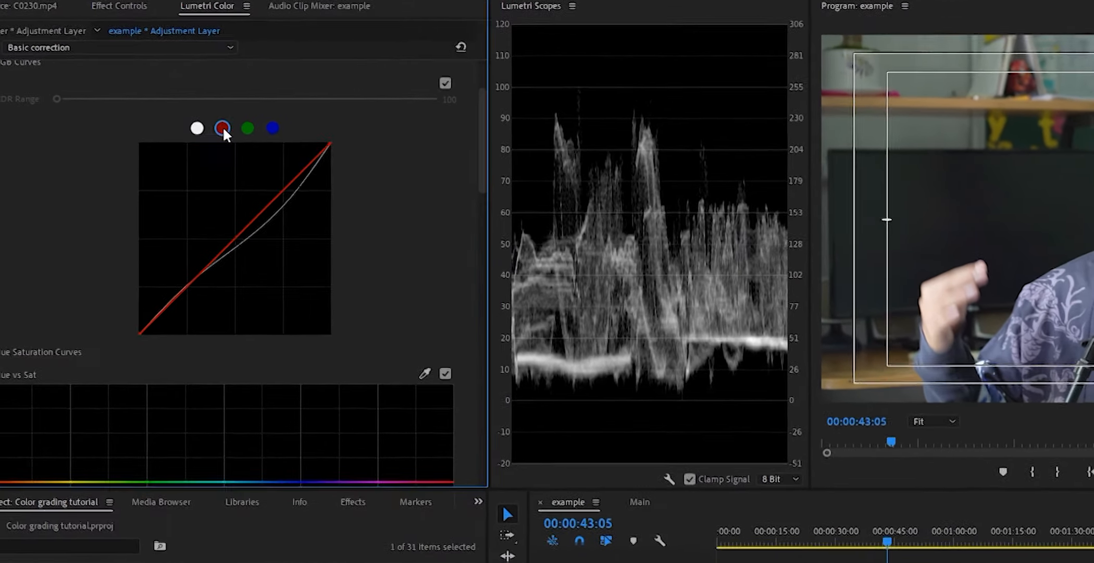
{"action": "left_click", "coordinate": [198, 119]}
{"action": "left_click", "coordinate": [297, 138]}
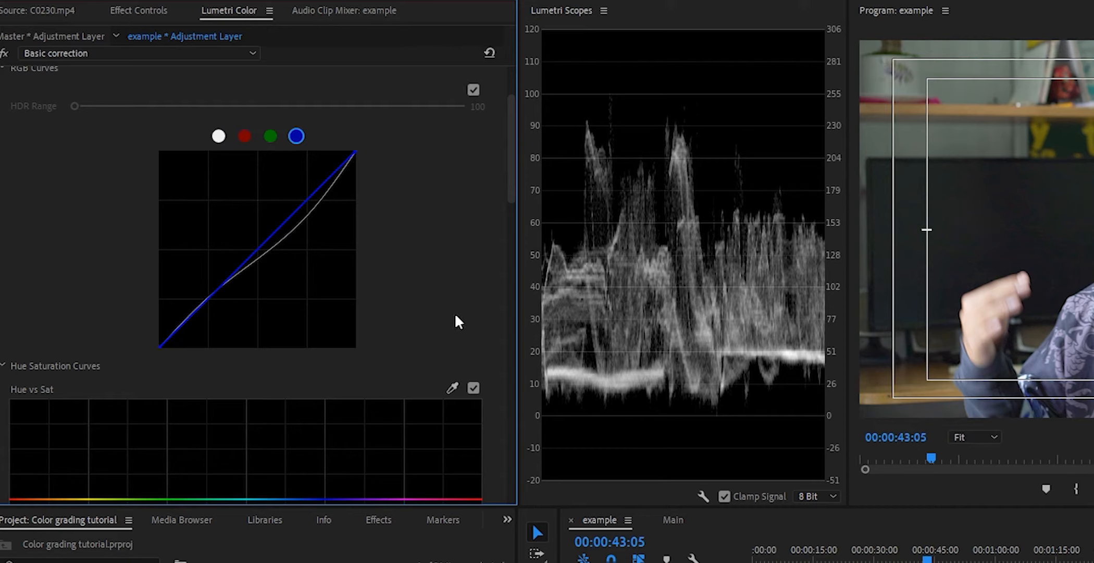
Try raising the upper part of the red channel curve and adjusting its midpoint, and reset the red curve
{"action": "left_click", "coordinate": [244, 136]}
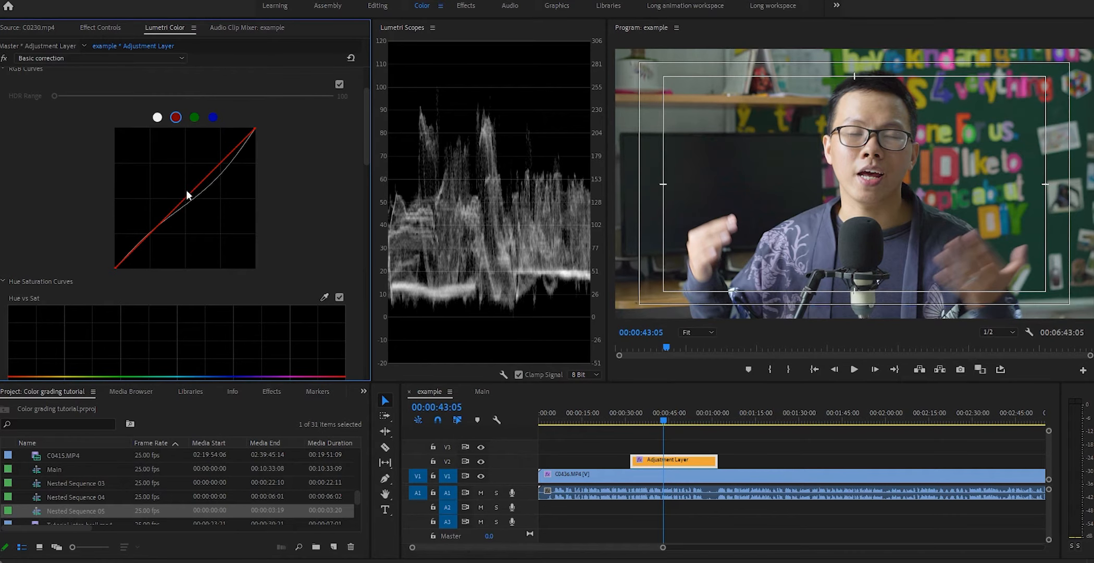
{"action": "mouse_move", "coordinate": [188, 198]}
{"action": "left_mouse_down"}
{"action": "mouse_move", "coordinate": [163, 179]}
{"action": "mouse_move", "coordinate": [176, 195]}
{"action": "left_mouse_up"}
{"action": "double_click", "coordinate": [176, 195]}
{"action": "left_click", "coordinate": [221, 164]}
{"action": "left_click_drag", "start_coordinate": [220, 164], "coordinate": [215, 161]}
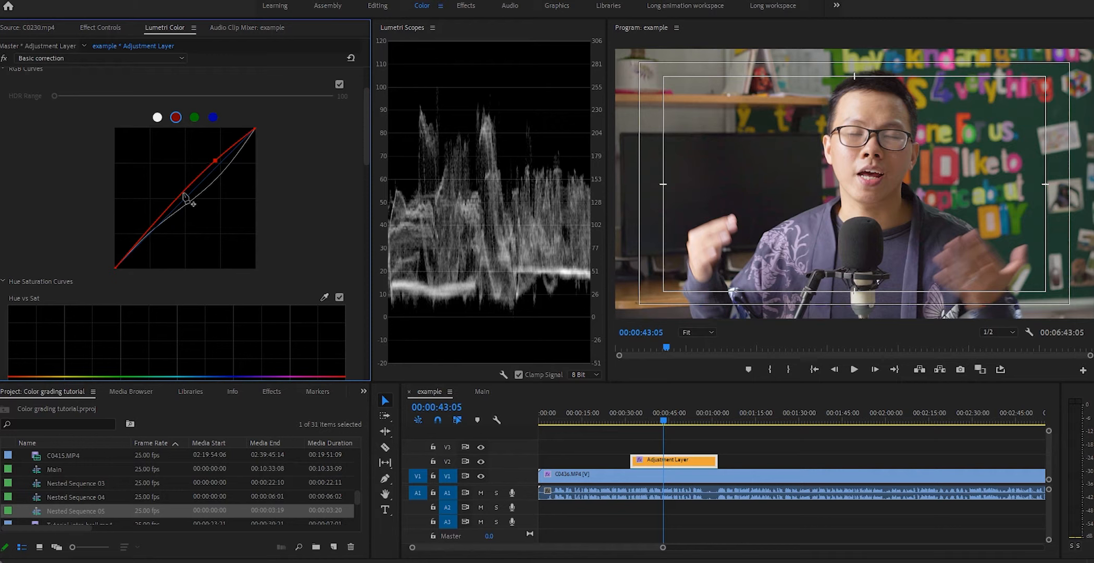
{"action": "left_click_drag", "start_coordinate": [183, 193], "coordinate": [185, 196]}
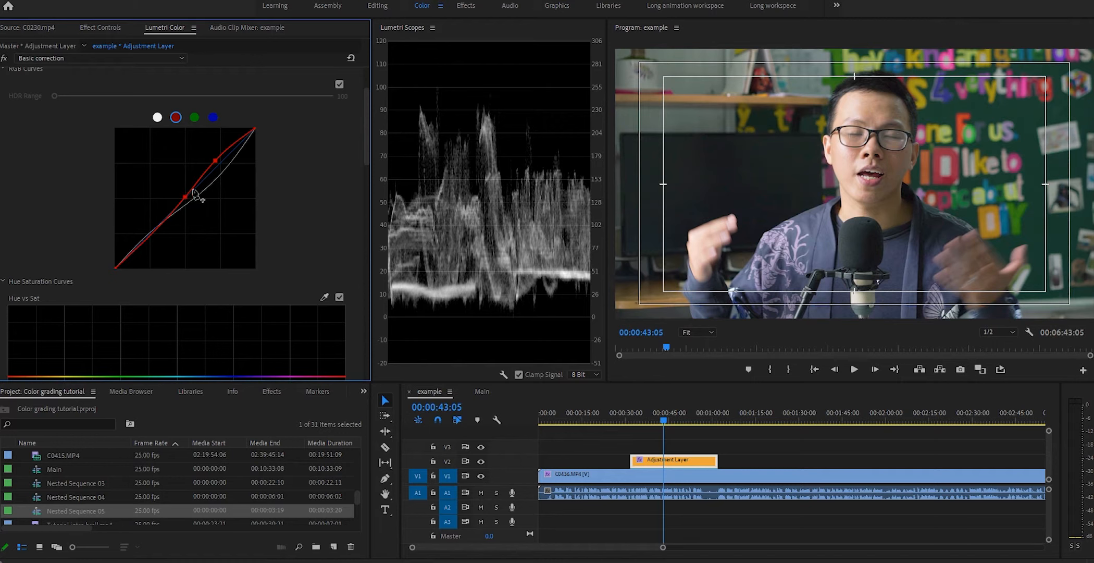
{"action": "double_click", "coordinate": [237, 114]}
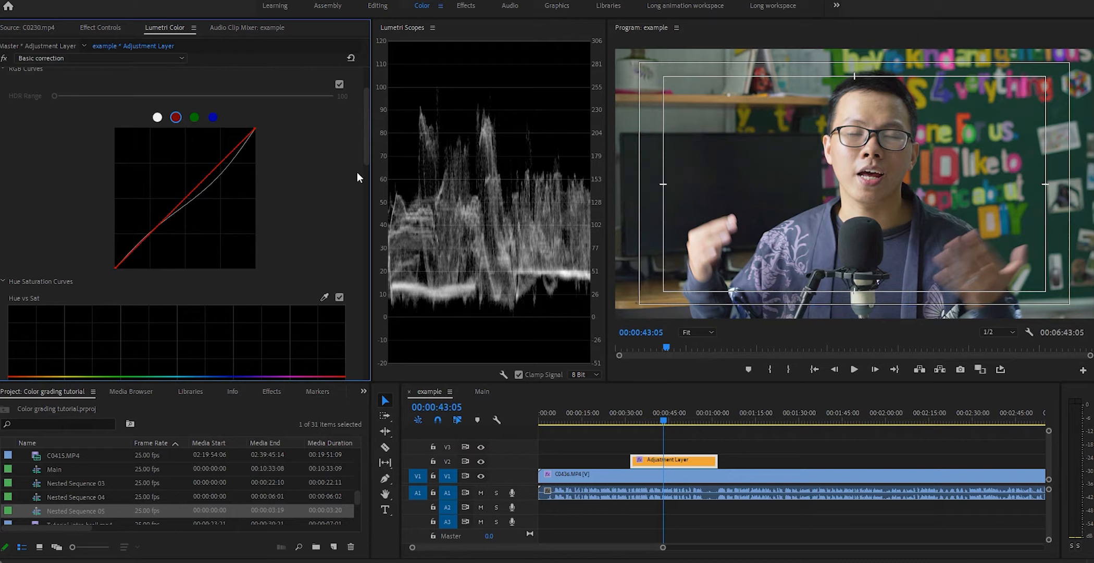
Review each channel of the RGB Curves in turn, ending on the white master curve
{"action": "left_click", "coordinate": [158, 118]}
{"action": "left_click", "coordinate": [176, 117]}
{"action": "left_click", "coordinate": [195, 118]}
{"action": "left_click", "coordinate": [213, 117]}
{"action": "left_click", "coordinate": [176, 117]}
{"action": "left_click", "coordinate": [157, 117]}
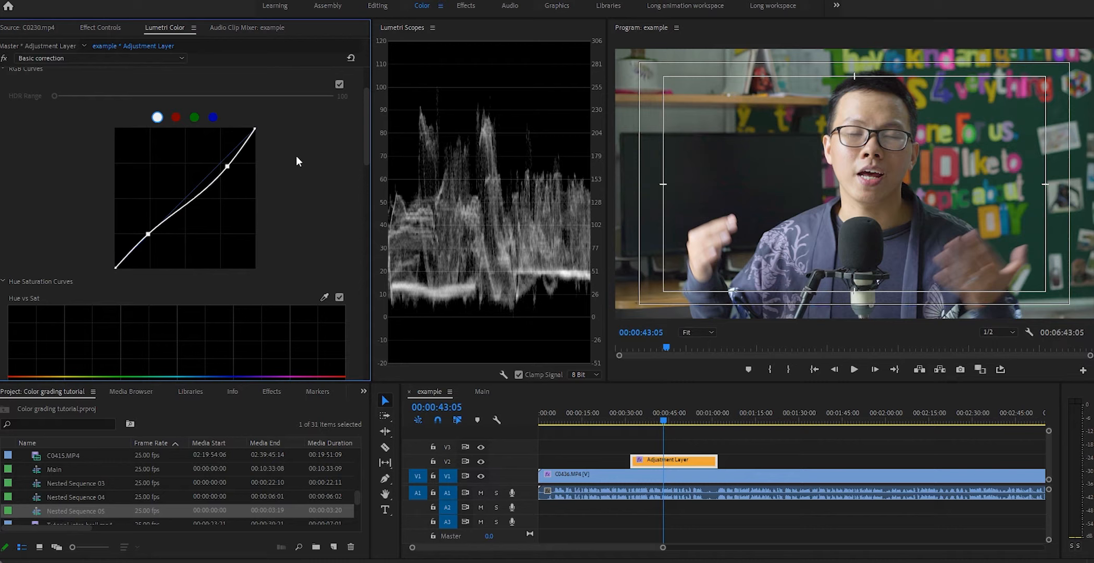
Turn the RGB Curves off and on repeatedly to check the effect of the curve adjustment
{"action": "left_click", "coordinate": [339, 84]}
{"action": "left_click", "coordinate": [339, 84]}
{"action": "left_click", "coordinate": [339, 84]}
{"action": "left_click", "coordinate": [339, 85]}
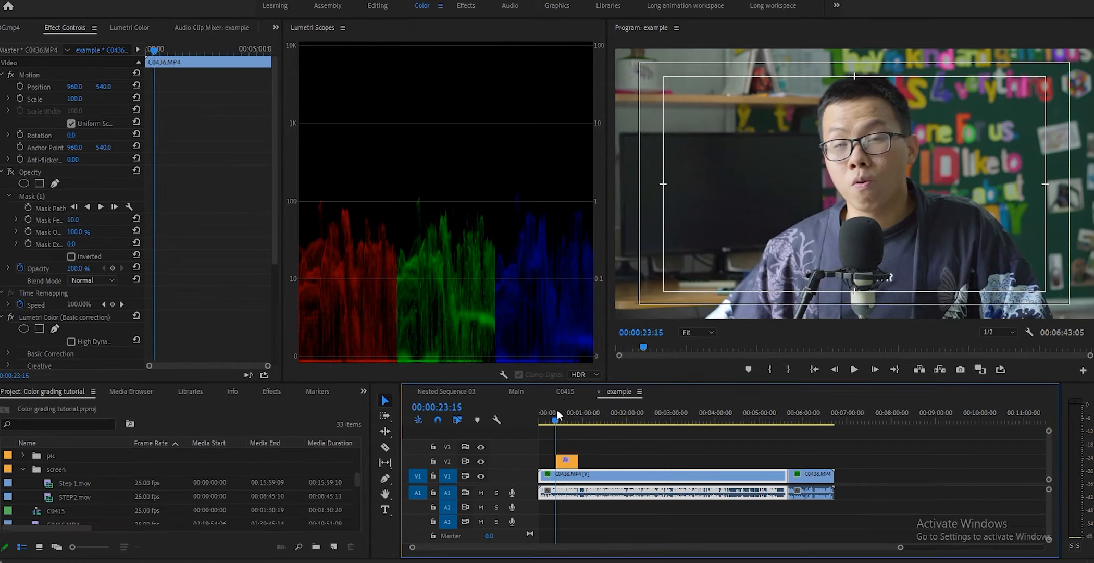
Select the adjustment layer with the playhead near 00:00:32:06 and set the program view's zoom to 100%
{"action": "left_click_drag", "start_coordinate": [558, 411], "coordinate": [561, 417]}
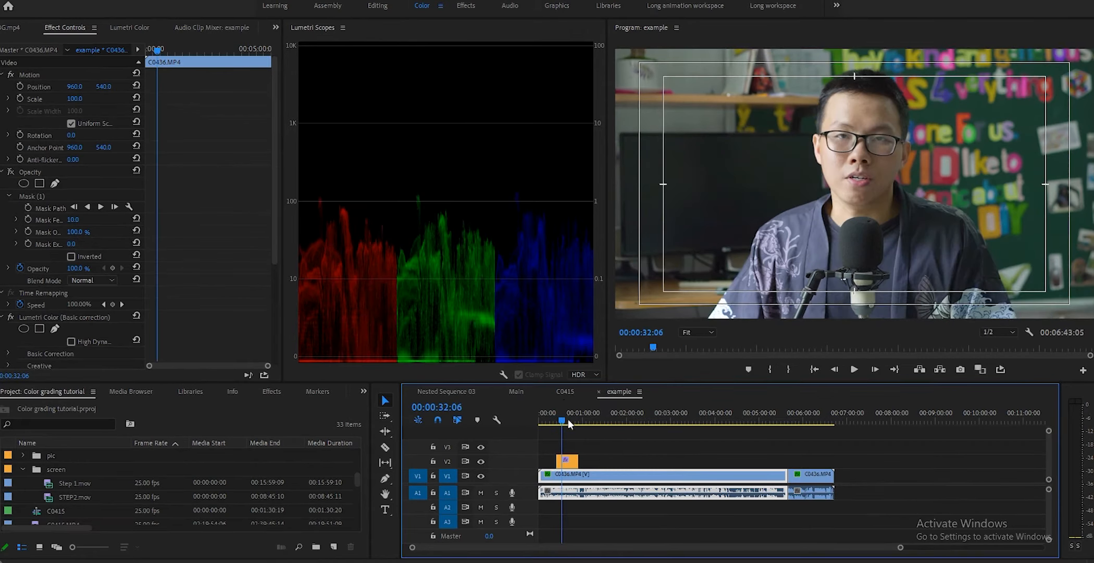
{"action": "left_click", "coordinate": [567, 462]}
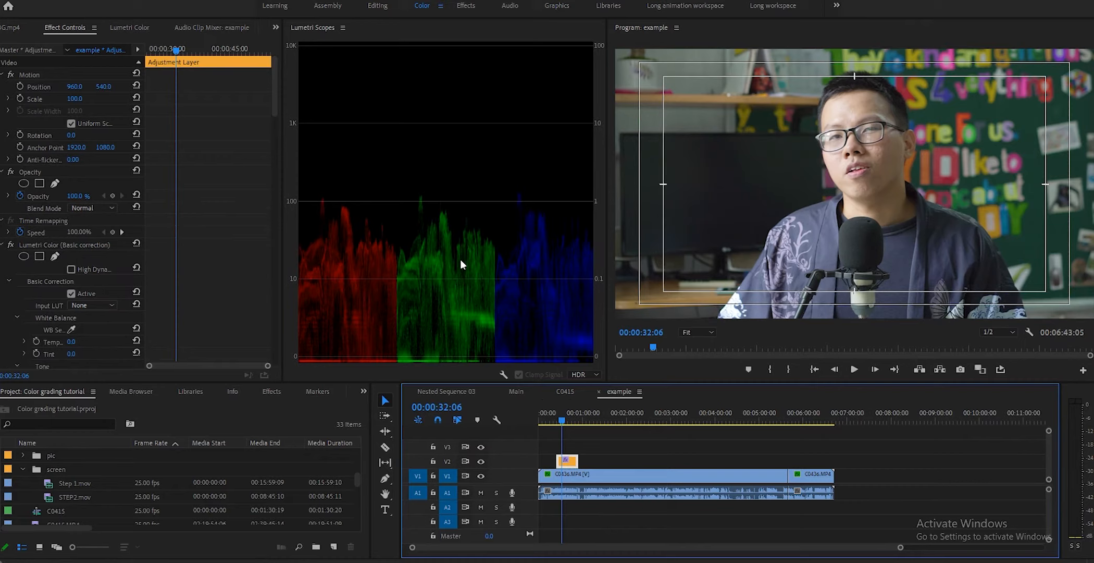
{"action": "right_click", "coordinate": [453, 204]}
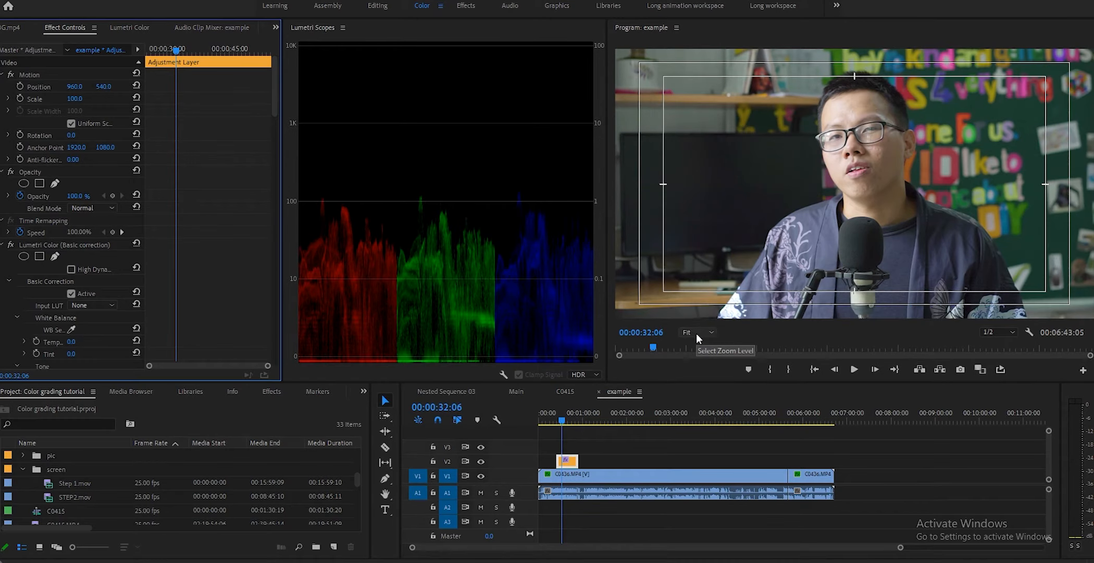
{"action": "left_click", "coordinate": [695, 332]}
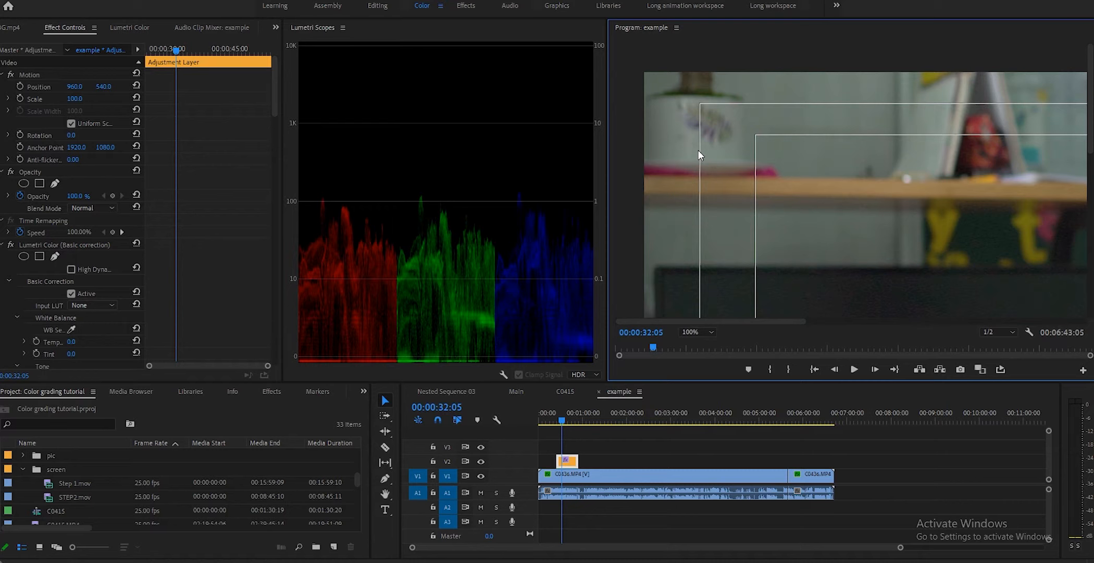
Set the adjustment layer's white balance by sampling the white flower pot on the shelf with the WB Selector
{"action": "left_click", "coordinate": [131, 28]}
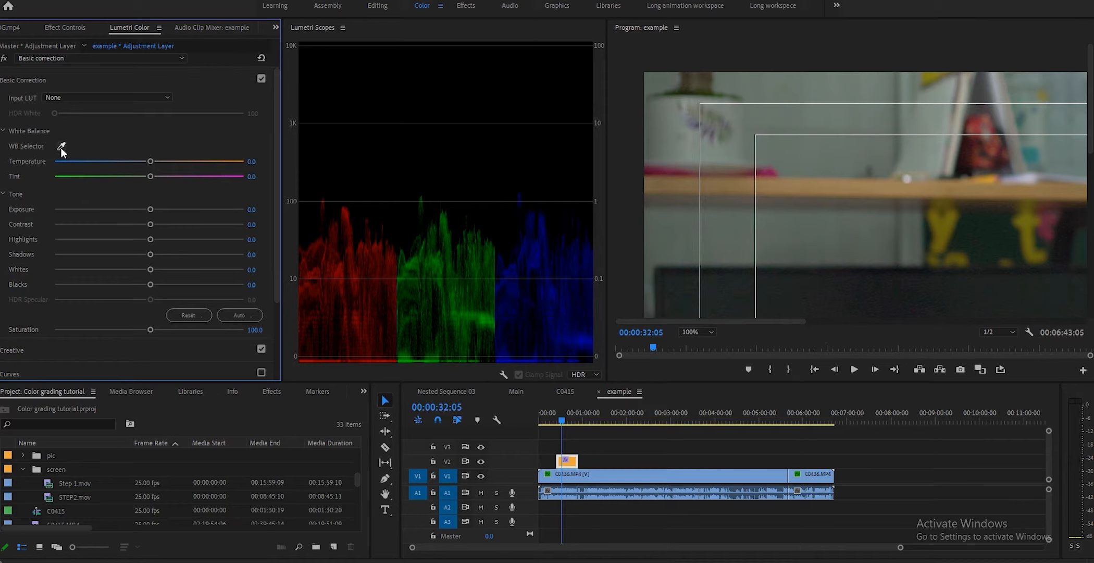
{"action": "left_click", "coordinate": [60, 147]}
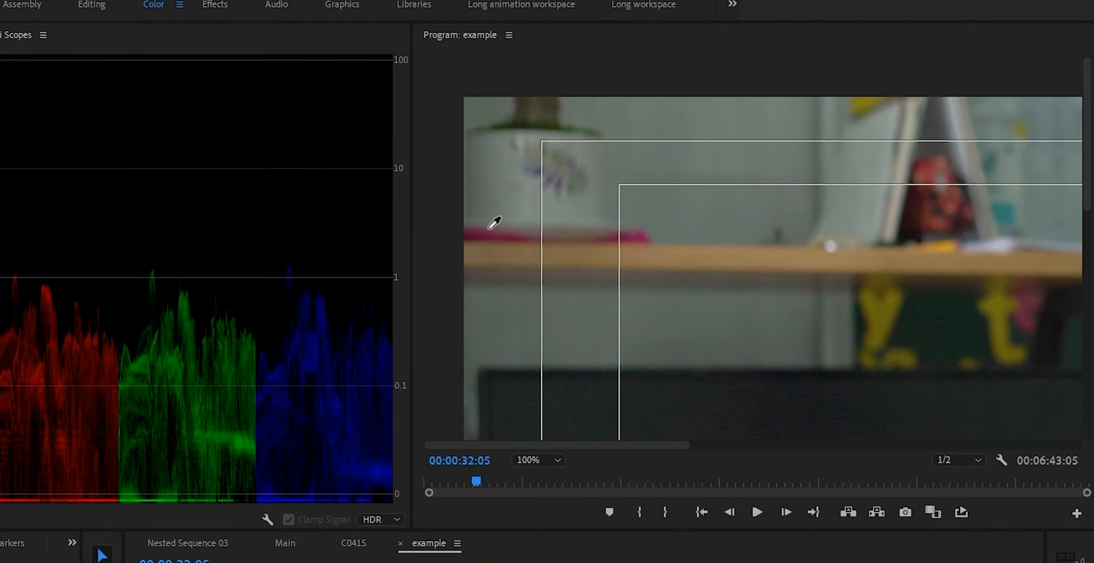
{"action": "left_click", "coordinate": [482, 187]}
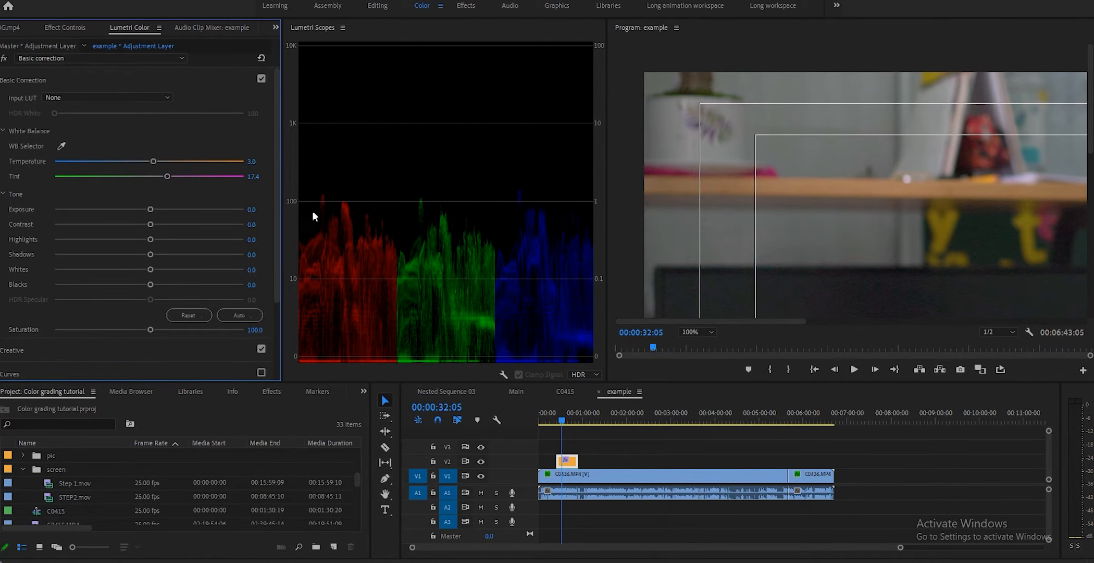
Compare the full frame at Fit zoom with Basic Correction off and on, and reset Temperature and Tint to 0.0
{"action": "left_click", "coordinate": [696, 331]}
{"action": "left_click", "coordinate": [695, 341]}
{"action": "left_click", "coordinate": [261, 78]}
{"action": "left_click", "coordinate": [262, 77]}
{"action": "left_click", "coordinate": [262, 78]}
{"action": "left_click", "coordinate": [261, 78]}
{"action": "left_click", "coordinate": [261, 77]}
{"action": "left_click", "coordinate": [261, 78]}
{"action": "double_click", "coordinate": [167, 176]}
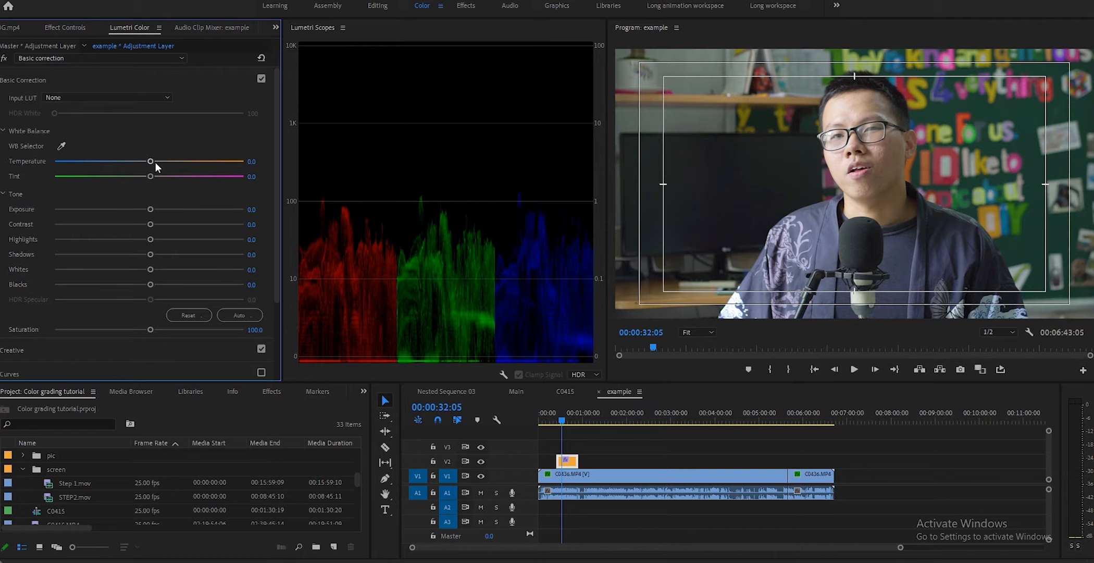
With the program view at 100%, draw a triangular opacity mask over the white flower pot on clip C0436.MP4 using the pen
{"action": "left_click", "coordinate": [65, 27]}
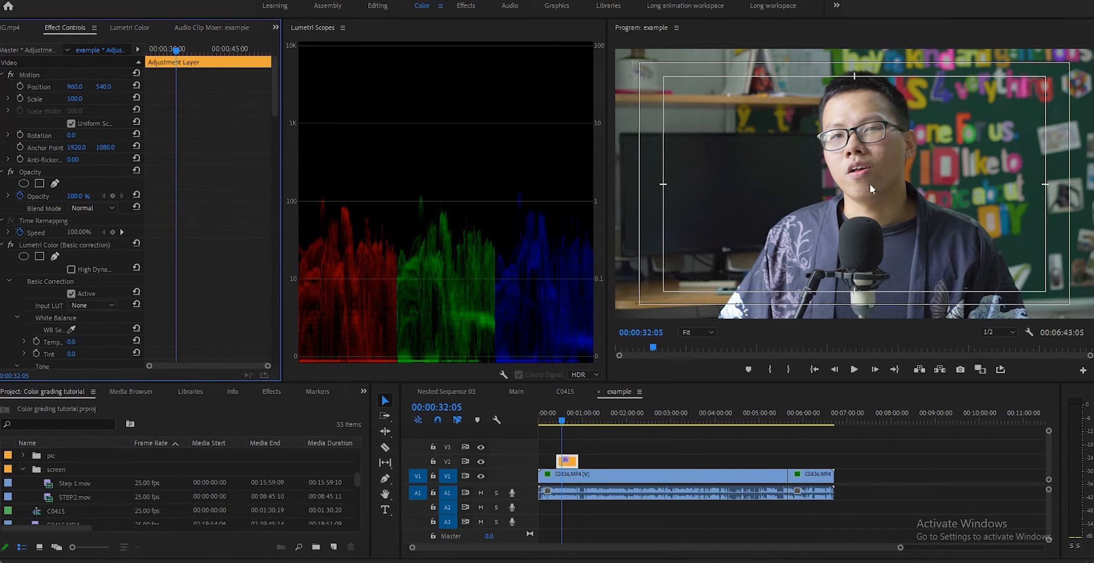
{"action": "left_click", "coordinate": [697, 332]}
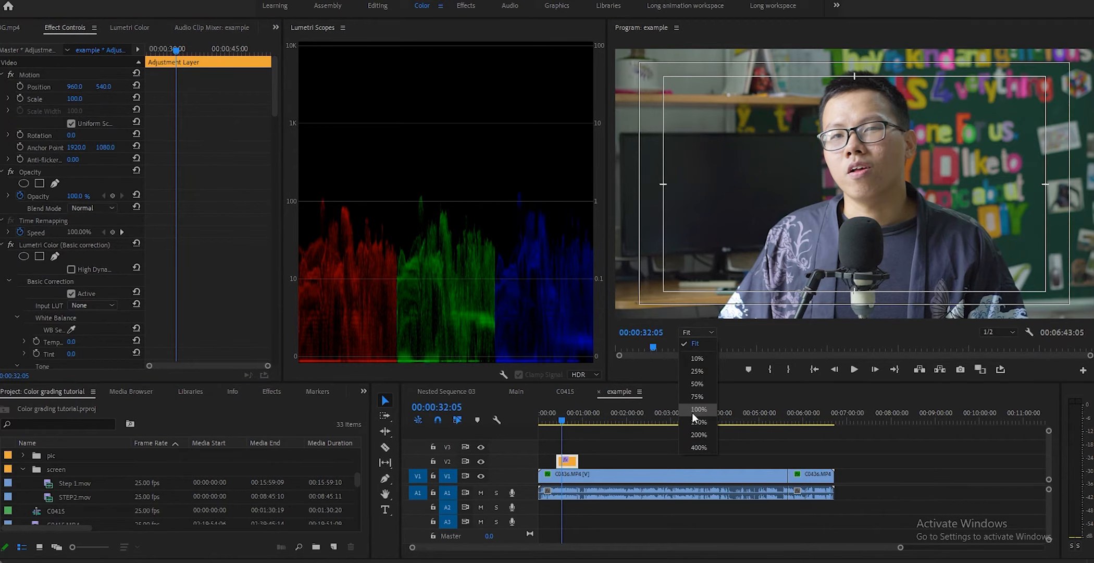
{"action": "left_click", "coordinate": [692, 411]}
{"action": "left_click_drag", "start_coordinate": [841, 320], "coordinate": [670, 308]}
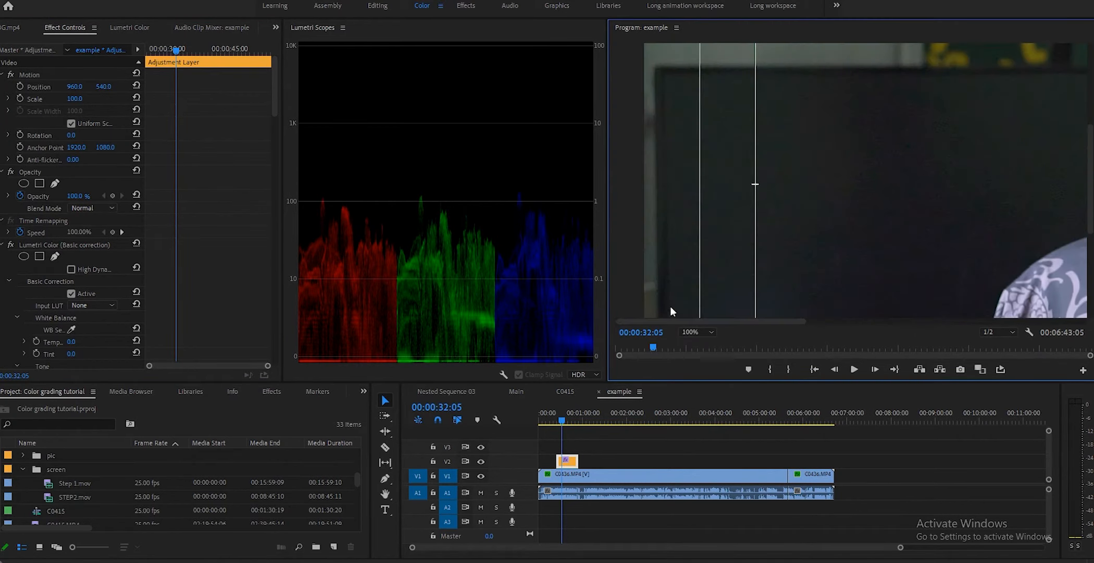
{"action": "left_click_drag", "start_coordinate": [1092, 207], "coordinate": [1083, 116]}
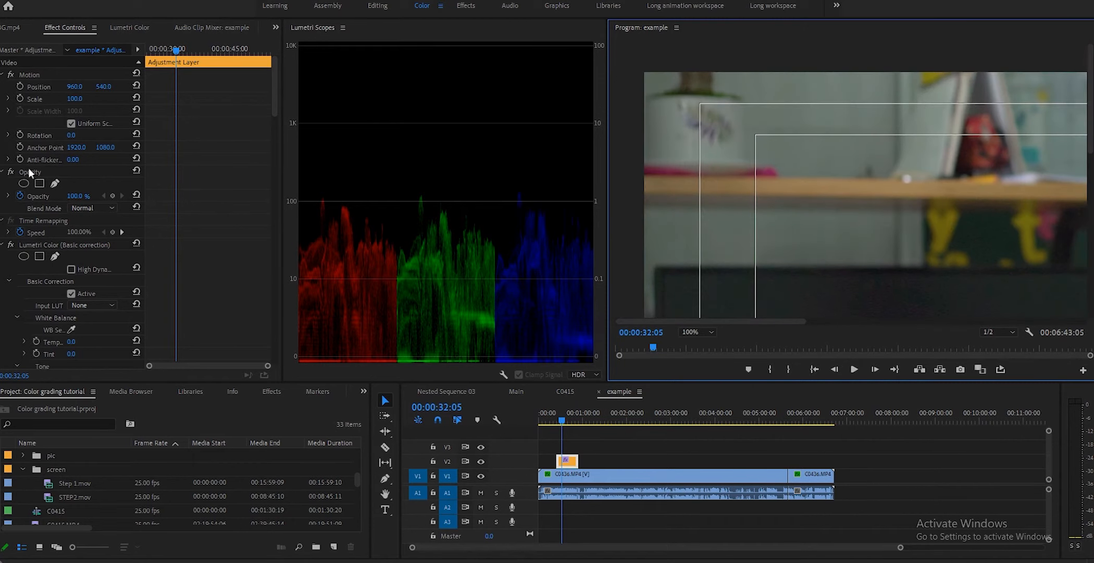
{"action": "left_click", "coordinate": [55, 183]}
{"action": "left_click", "coordinate": [610, 470]}
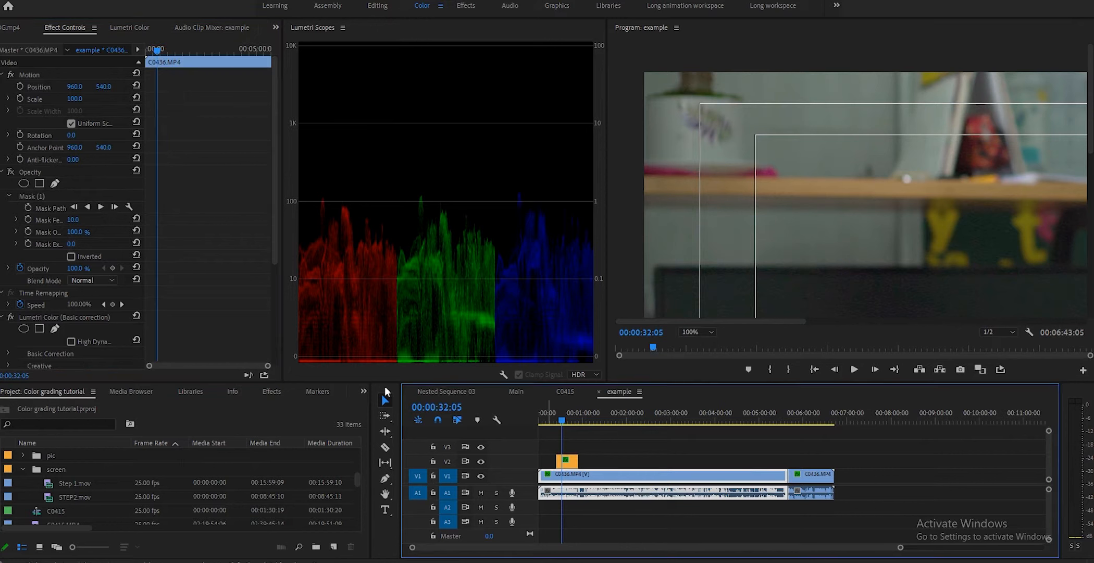
{"action": "left_click", "coordinate": [57, 185]}
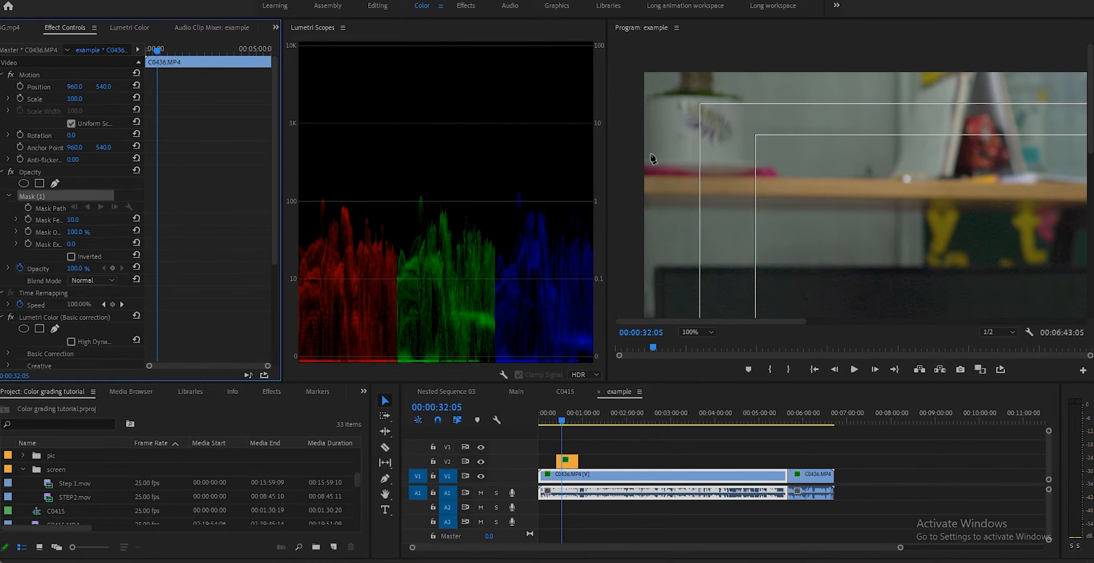
{"action": "left_click", "coordinate": [655, 113]}
{"action": "left_click", "coordinate": [659, 153]}
{"action": "left_click", "coordinate": [696, 152]}
{"action": "left_click", "coordinate": [656, 116]}
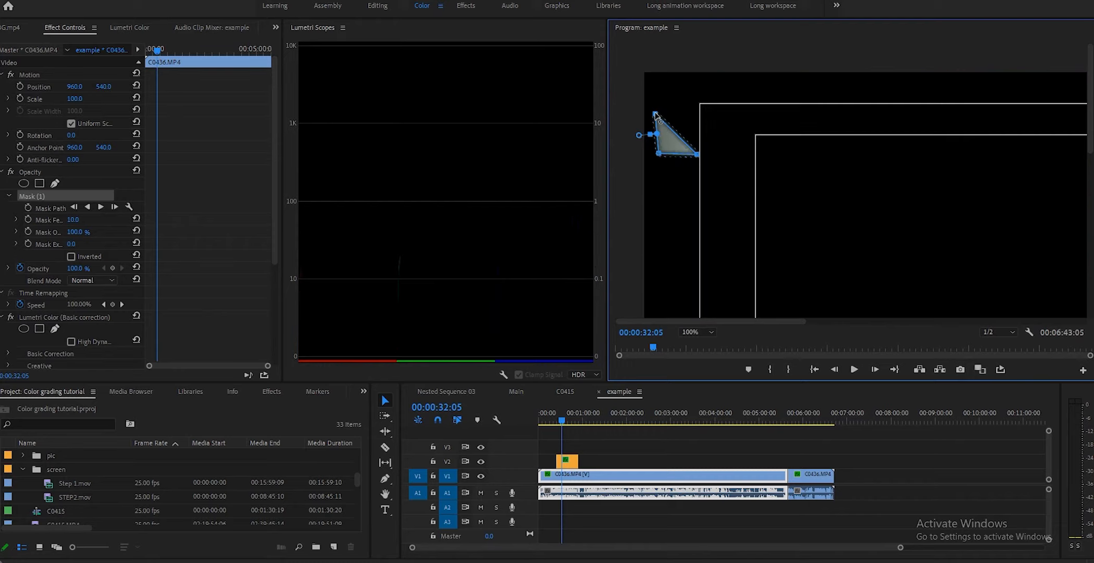
Maximize the Lumetri Scopes to examine the RGB parade of the masked white area
{"action": "key", "text": "grave"}
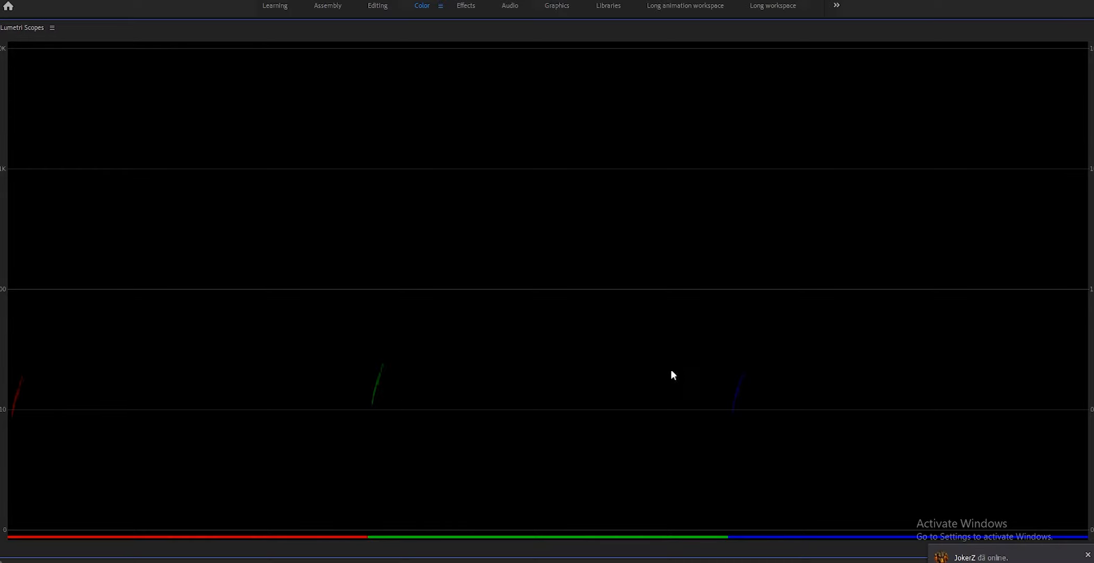
{"action": "key", "text": "grave"}
{"action": "key", "text": "grave"}
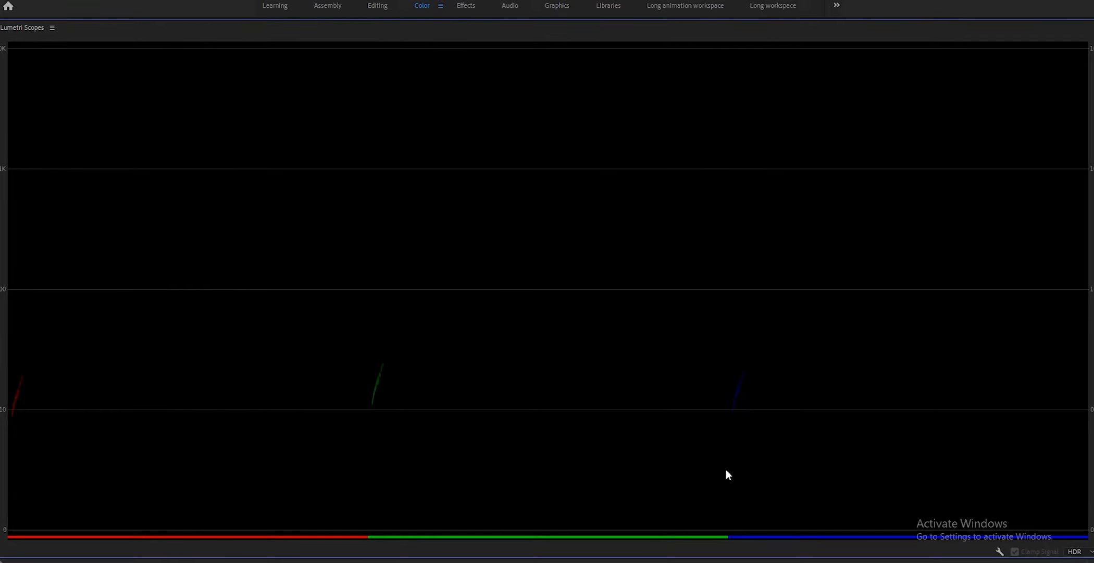